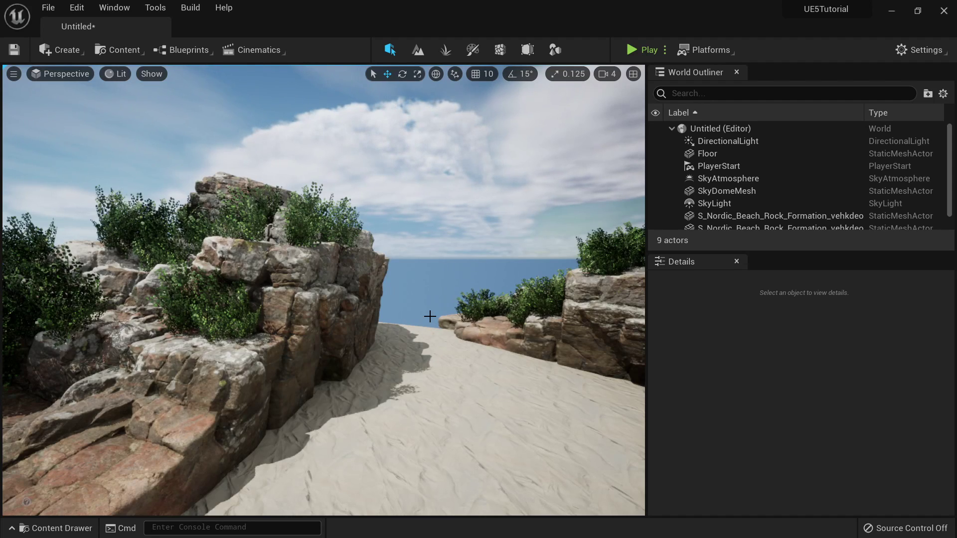
Step: Look around the beach scene, then show the Content Drawer's +Add menu
right_drag(416, 369, 416, 370)
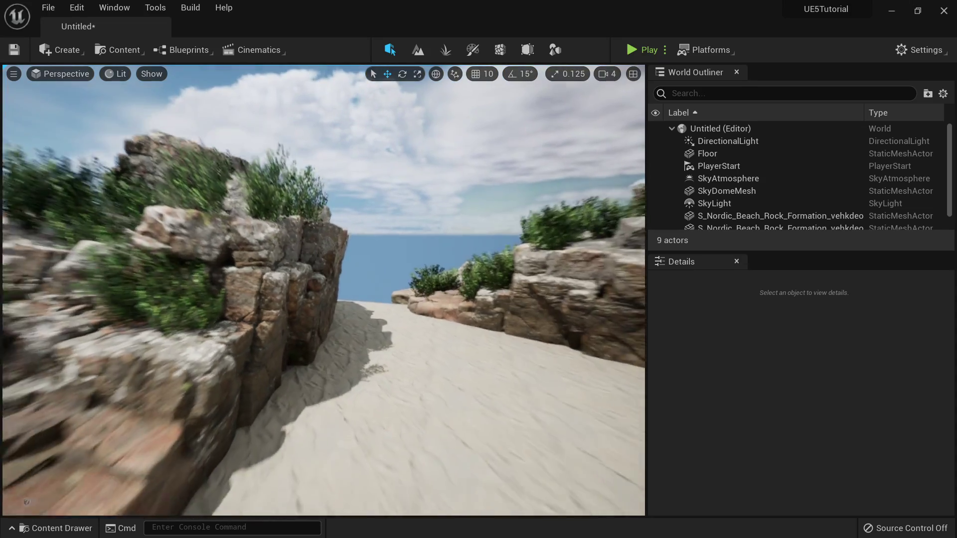
right_drag(415, 369, 414, 369)
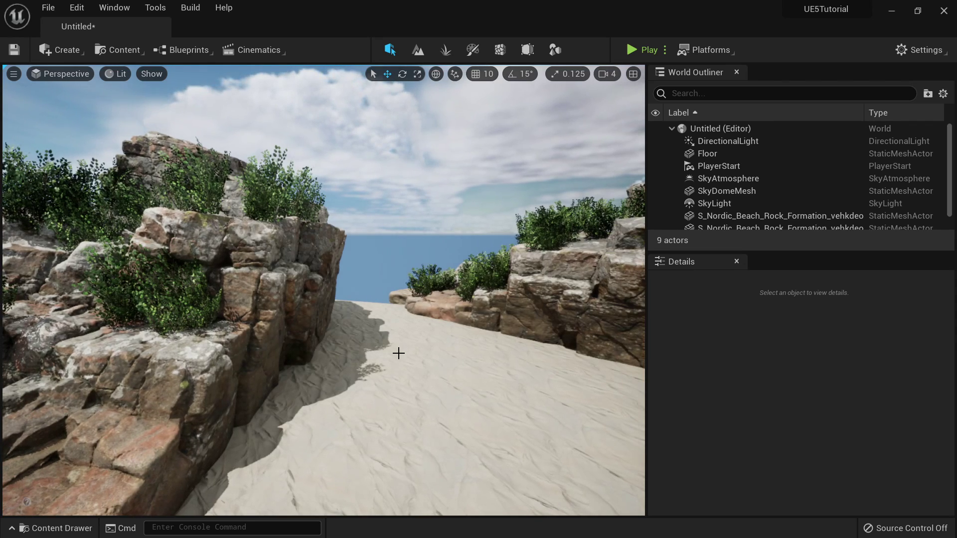
key(ctrl+space)
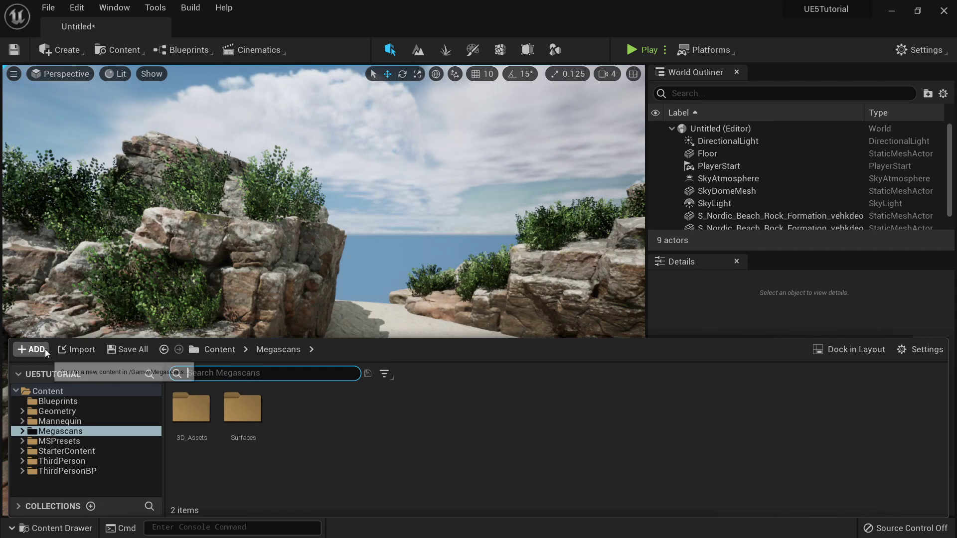
click(46, 349)
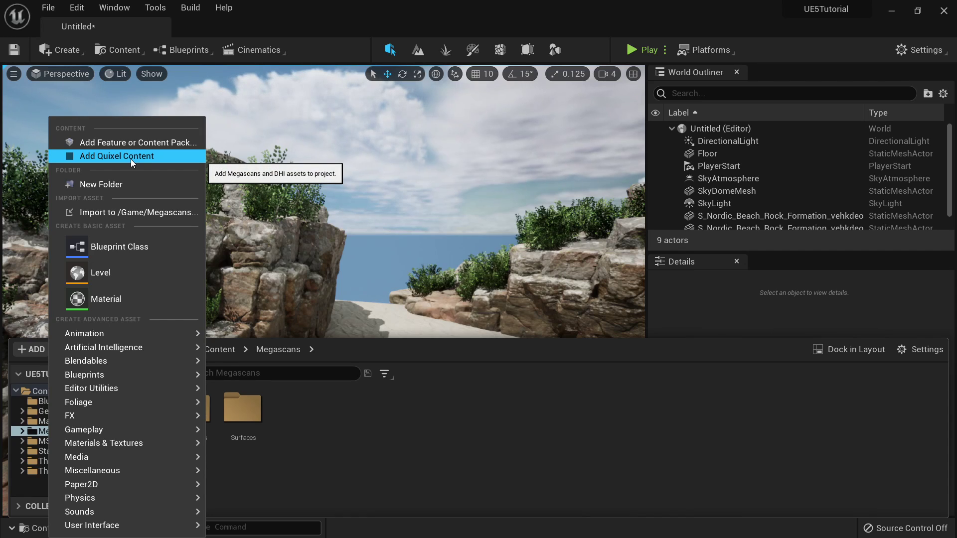
Step: Launch Quixel Bridge and view Jagged Sedimentary Rock's details from the Home page
click(131, 159)
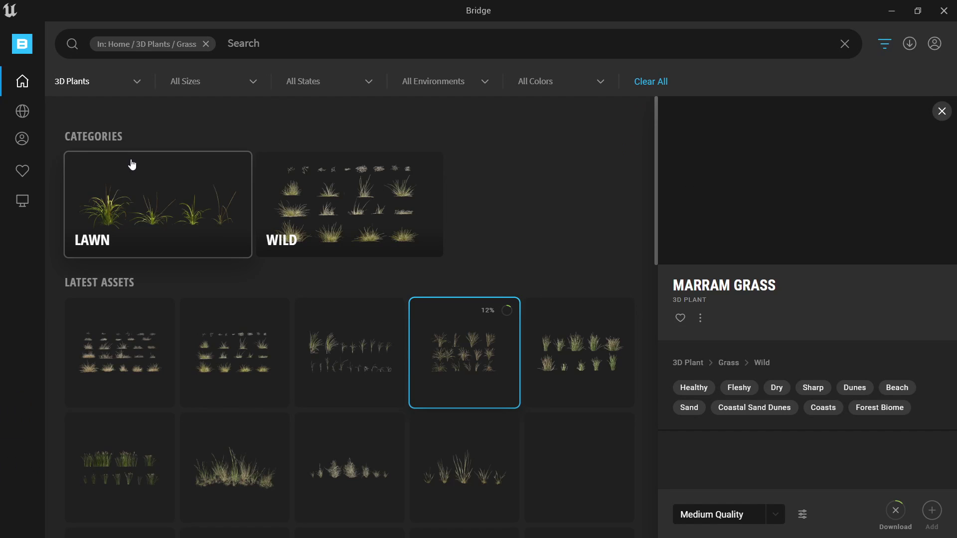
click(22, 83)
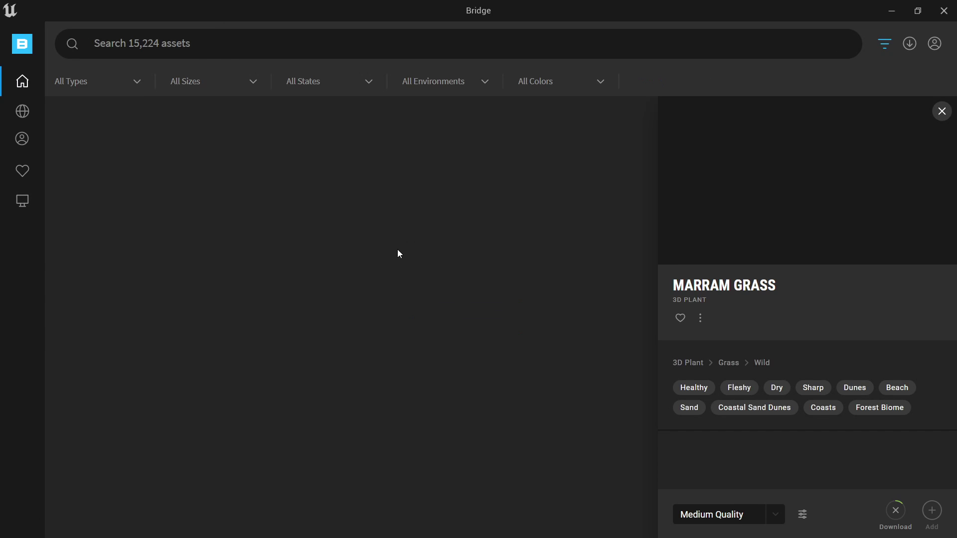
scroll(523, 337, down, 3)
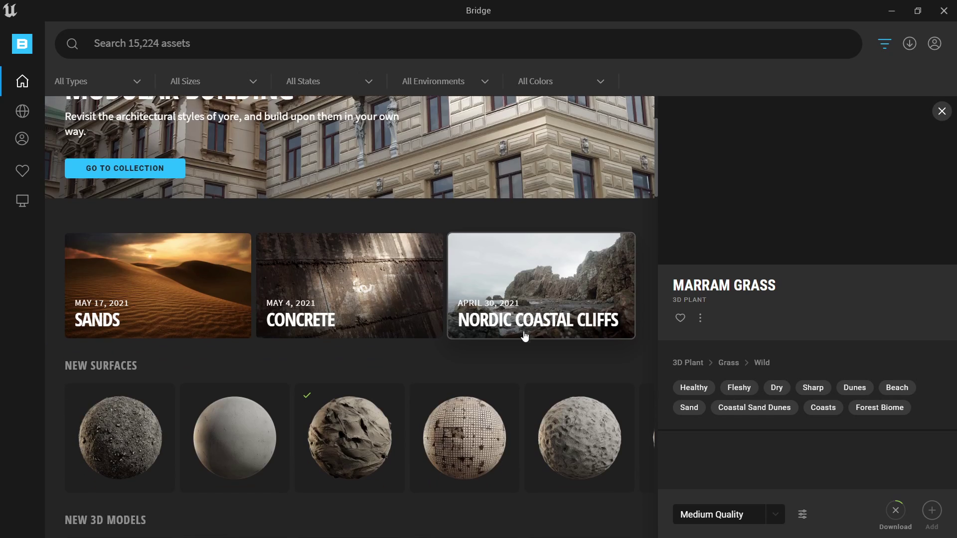
scroll(523, 336, down, 2)
scroll(351, 329, up, 5)
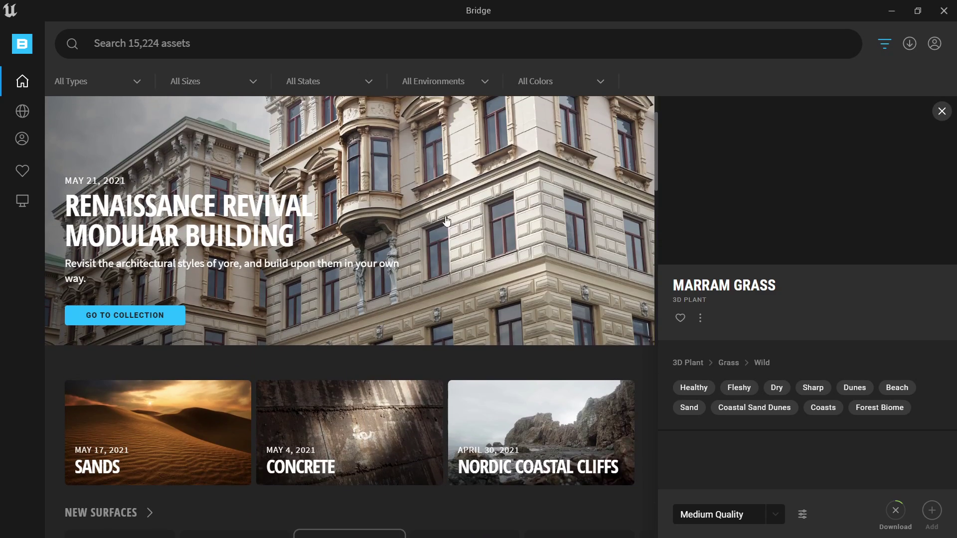
scroll(381, 318, down, 4)
scroll(345, 300, down, 2)
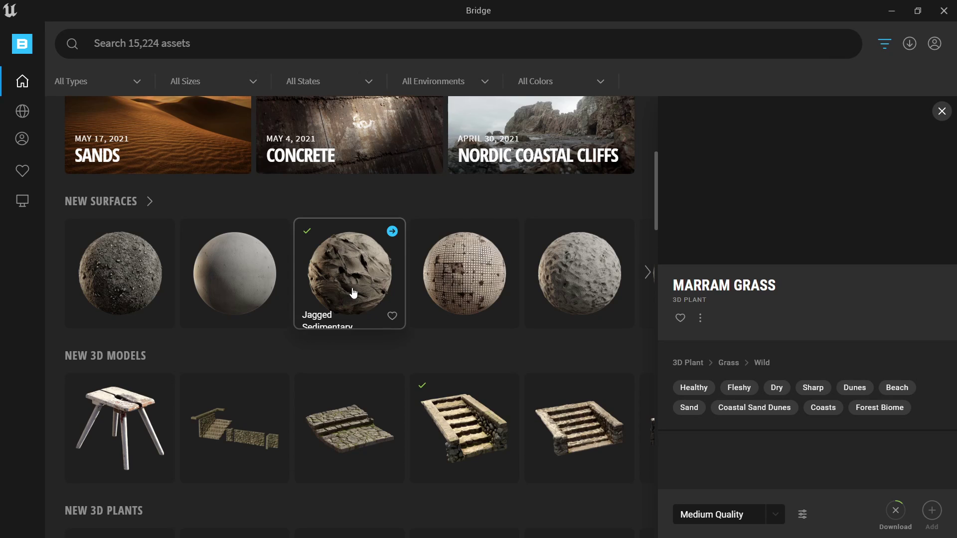
scroll(355, 292, down, 1)
scroll(367, 281, up, 1)
click(351, 279)
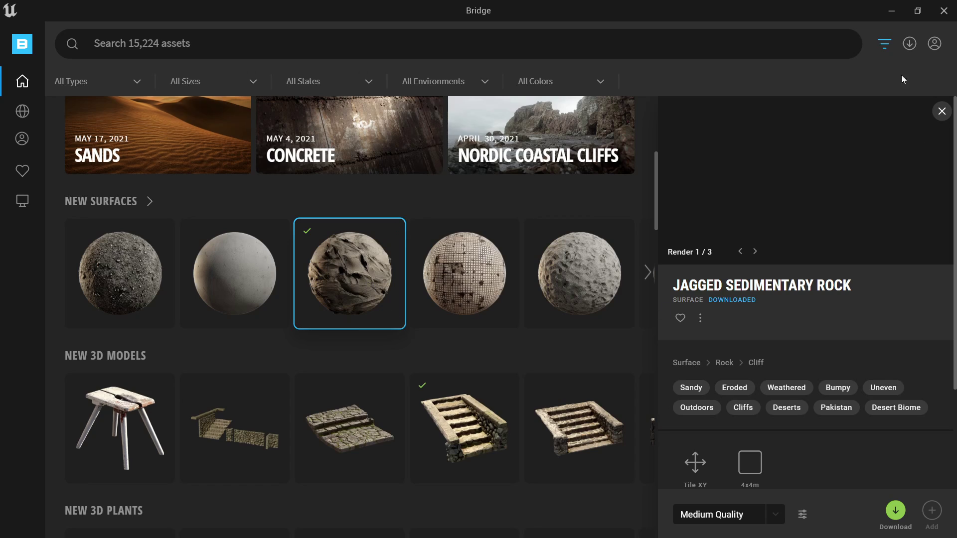
scroll(396, 296, up, 2)
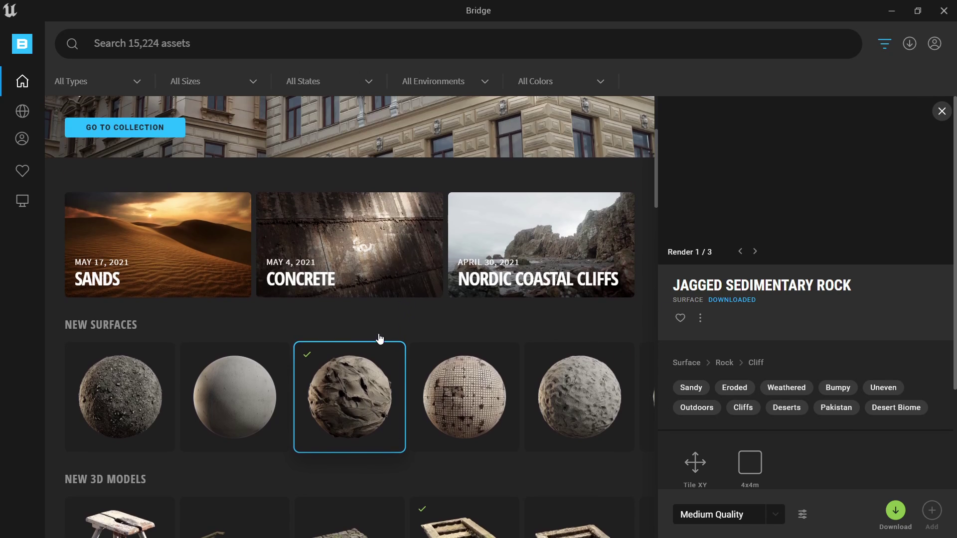
scroll(381, 338, down, 1)
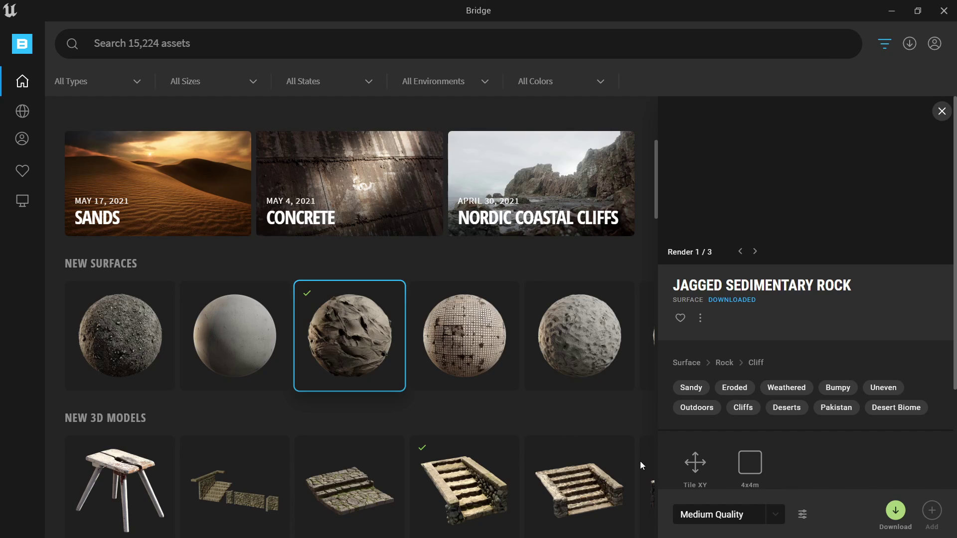
Step: Add the locally downloaded Japanese Park Stairs to the Unreal project at low quality
click(22, 200)
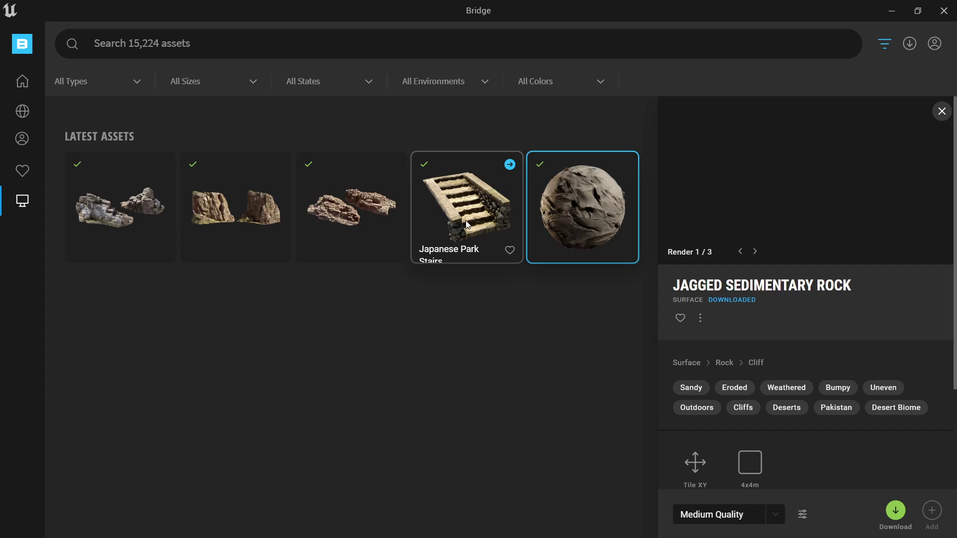
click(466, 225)
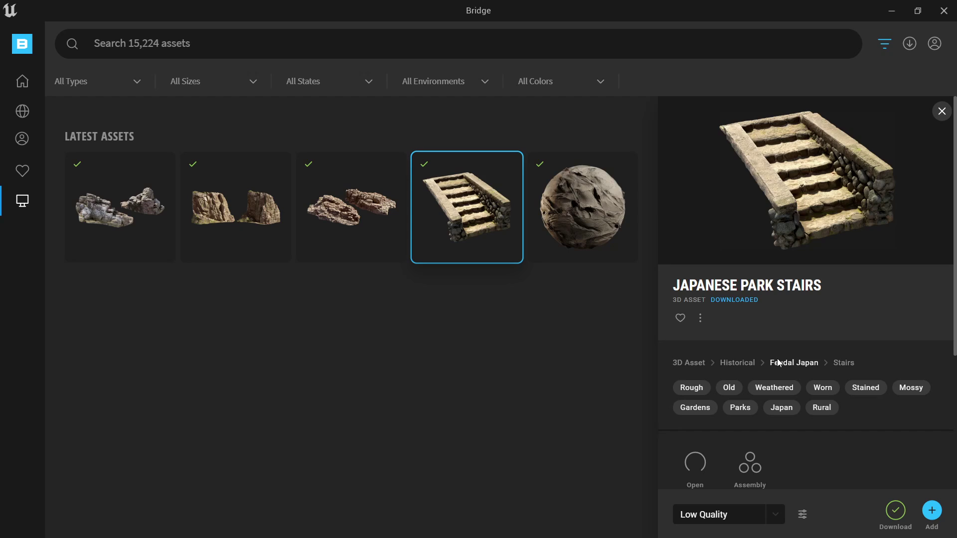
click(932, 510)
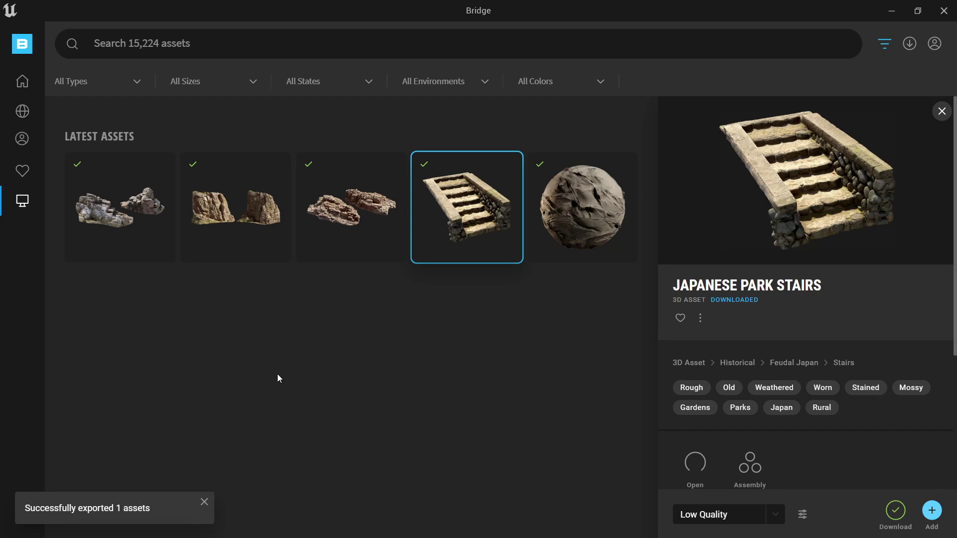
mouse_move(467, 207)
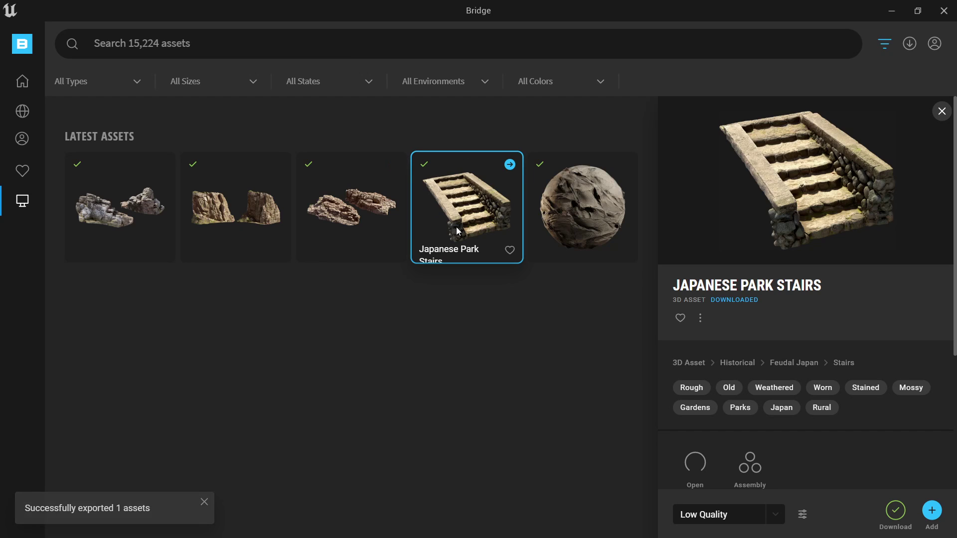
Step: Place the Japanese_Park_Stairs static mesh from 3D_Assets on the sand and select it
key(alt+Tab)
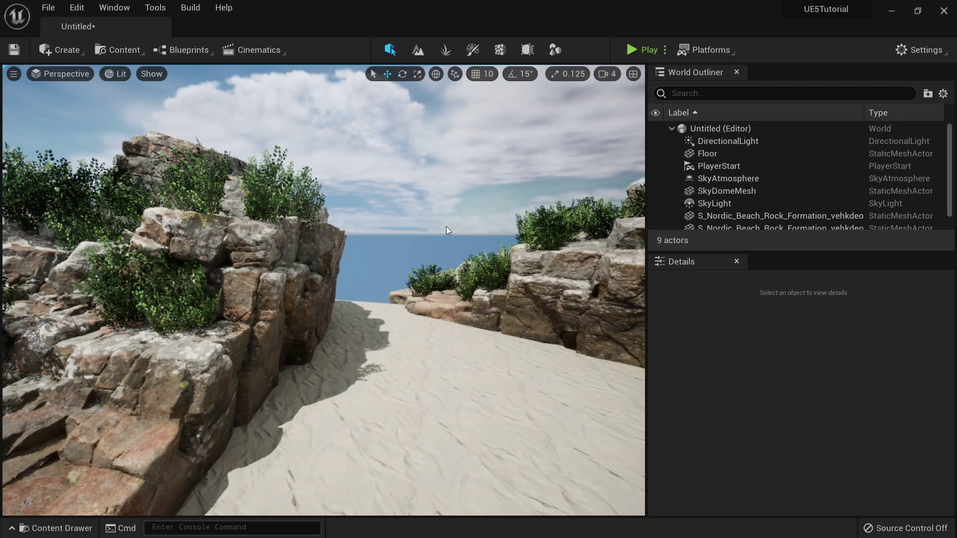
right_drag(313, 257, 314, 247)
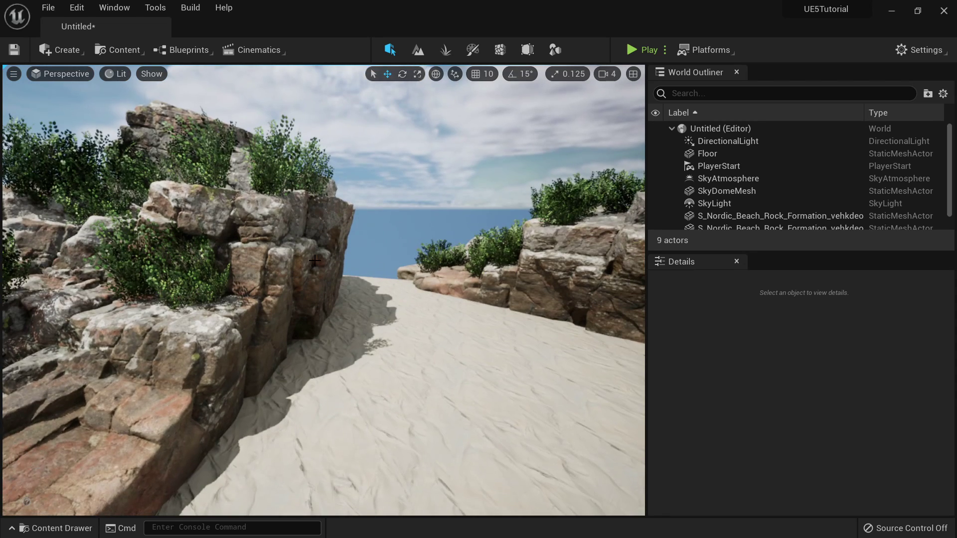
key(ctrl+space)
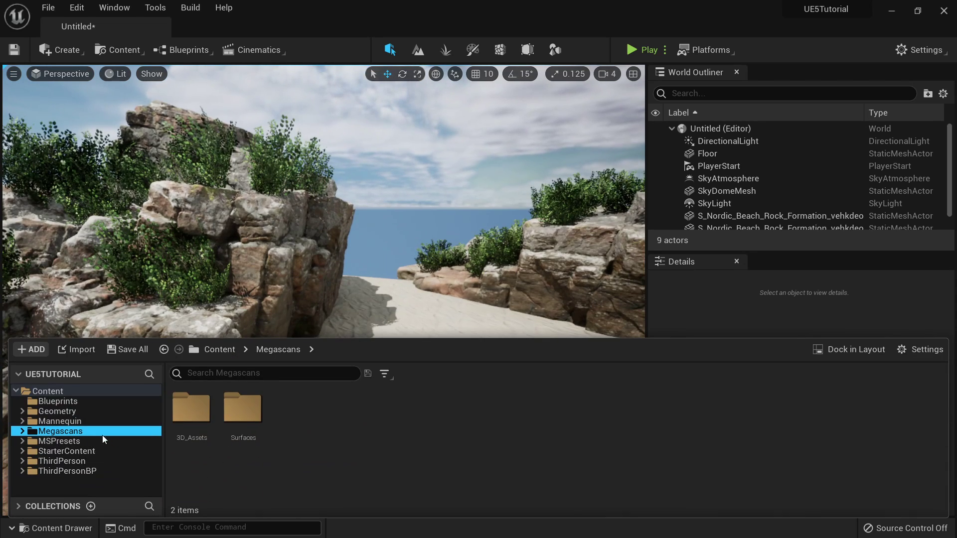
double_click(212, 422)
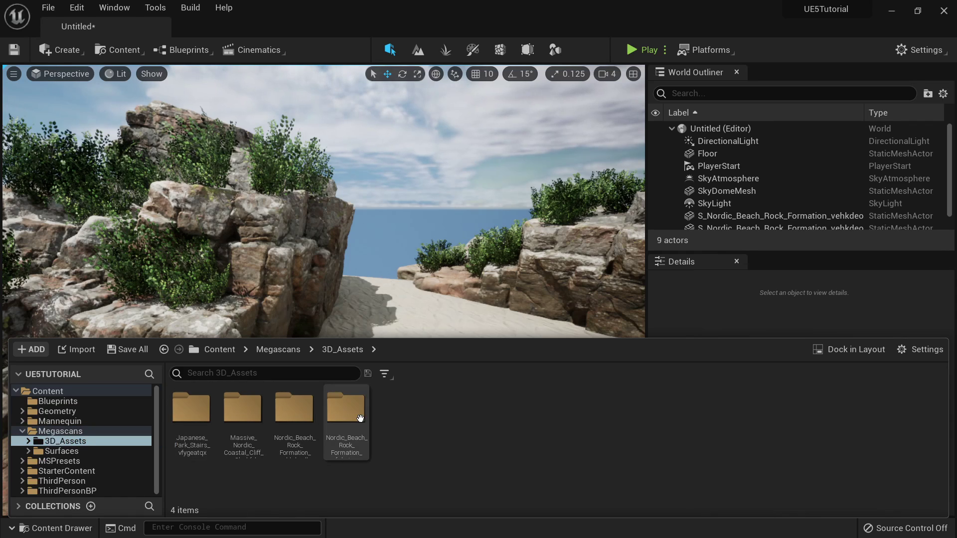
double_click(188, 414)
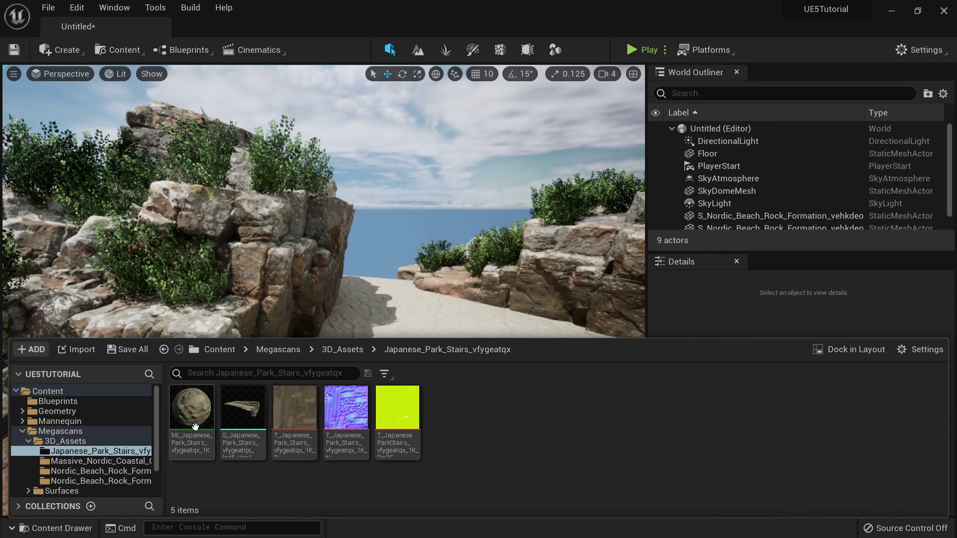
mouse_move(243, 407)
mouse_down()
mouse_move(395, 314)
mouse_move(308, 416)
mouse_up()
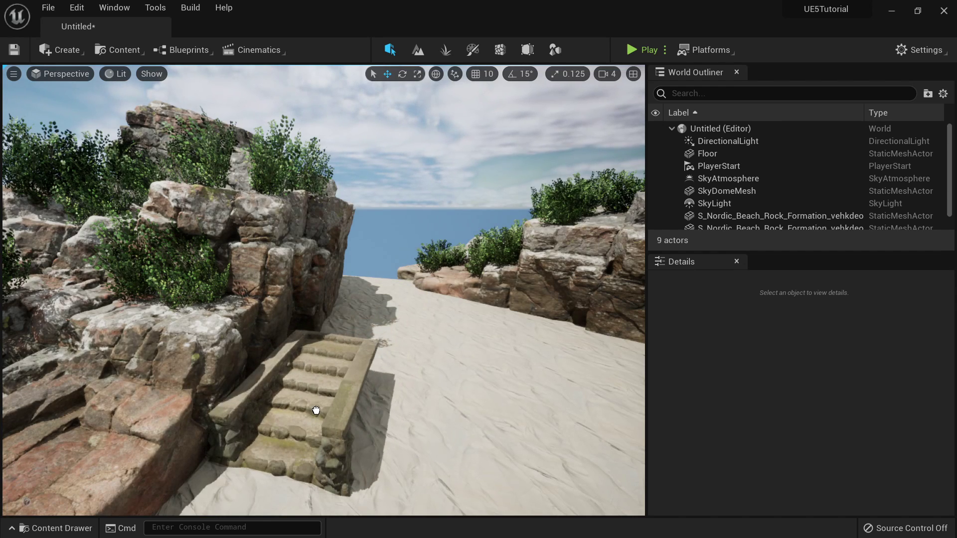
right_drag(309, 416, 308, 404)
click(309, 403)
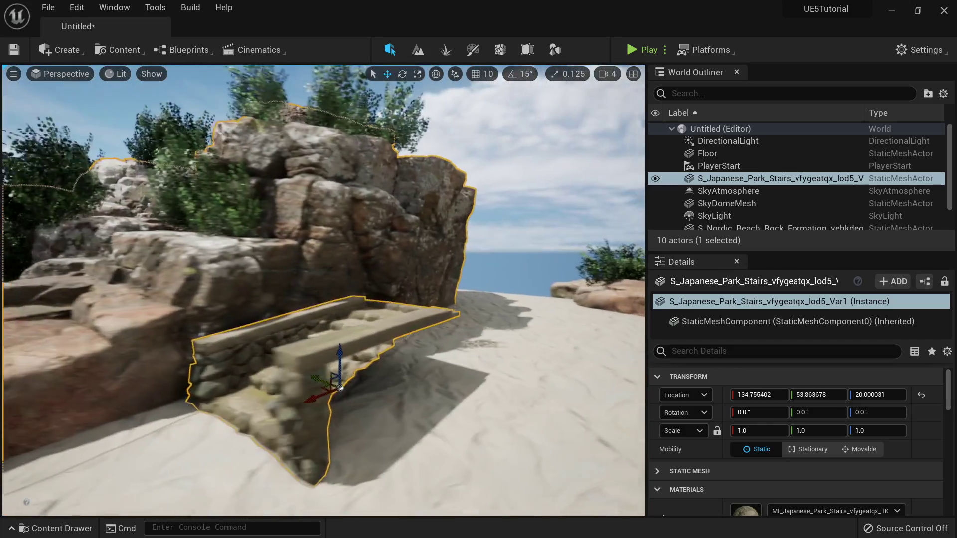
Step: Check the stairs' quality options in Bridge, then return to the Home page
key(alt+Tab)
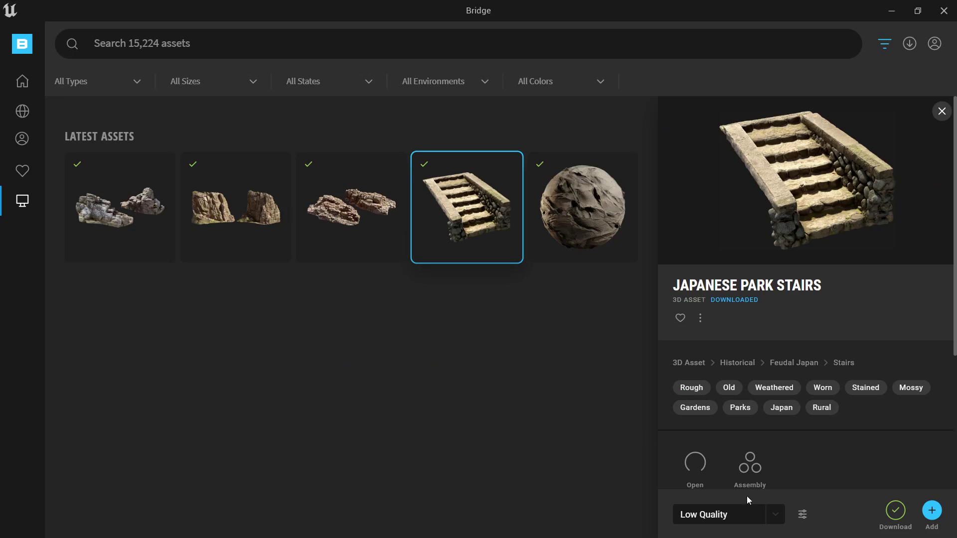
click(775, 515)
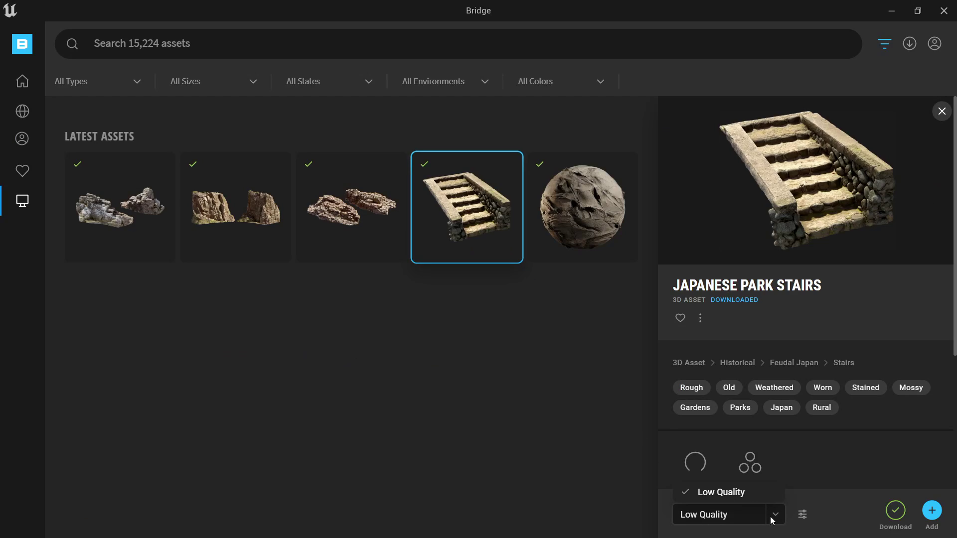
click(773, 520)
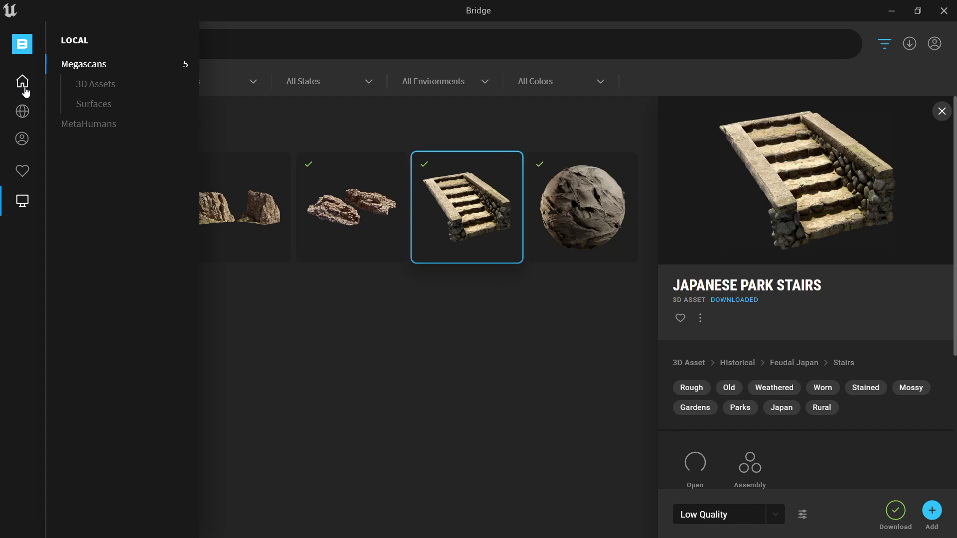
click(22, 85)
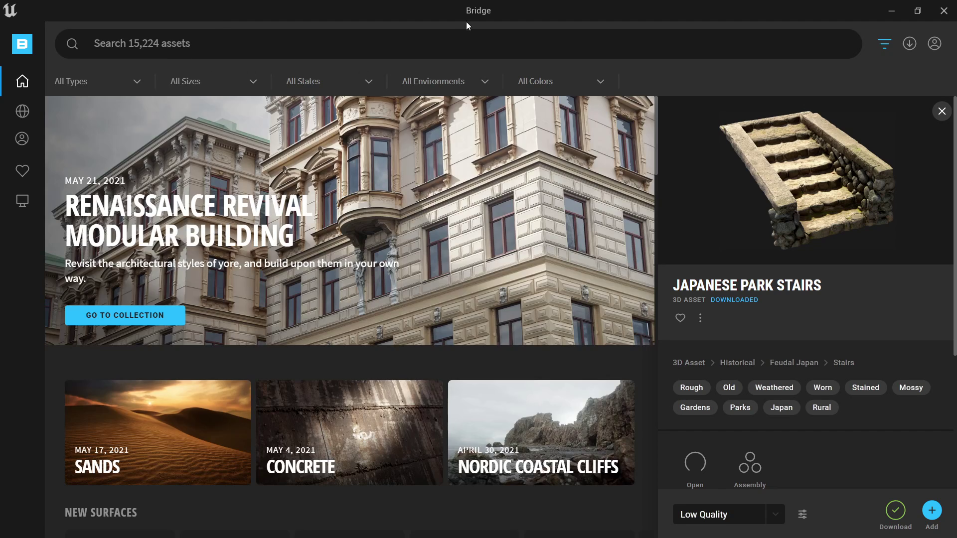
scroll(482, 294, down, 2)
scroll(479, 297, down, 3)
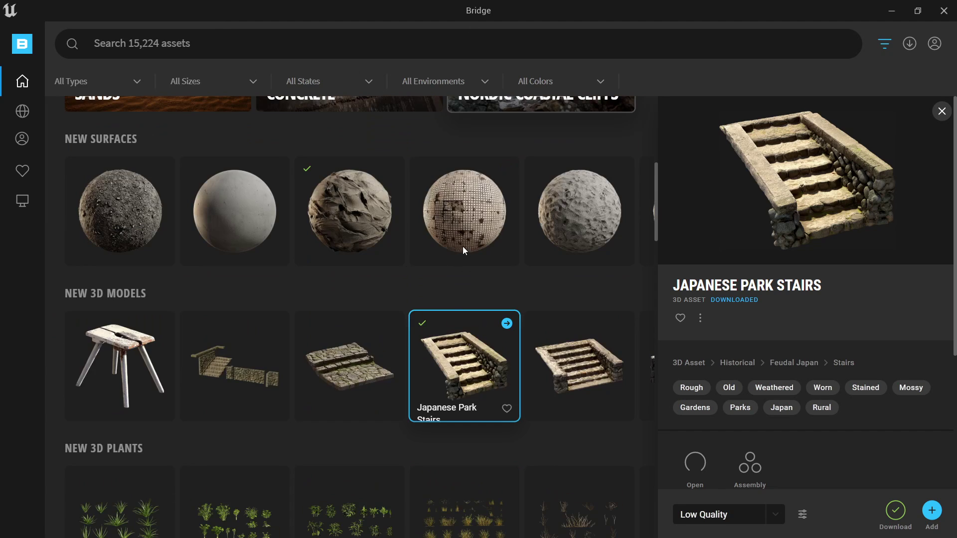
Step: Compare download qualities of Weedy Broken Pavers and Japanese Park Stone Steps
click(470, 207)
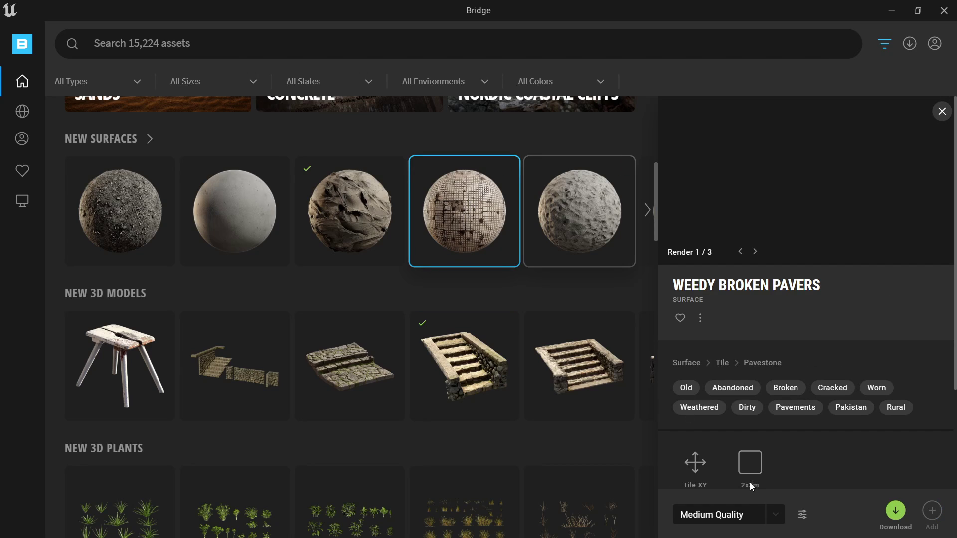
click(772, 513)
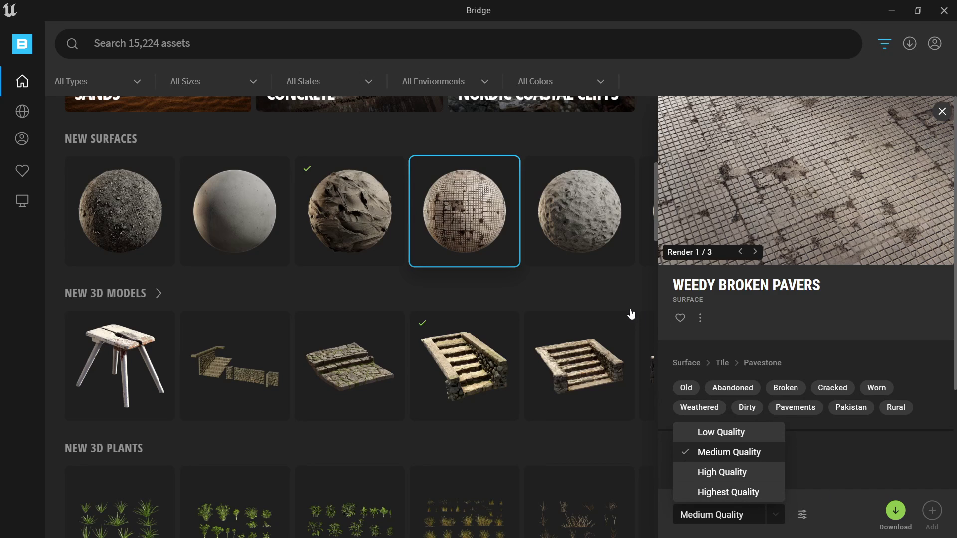
click(361, 374)
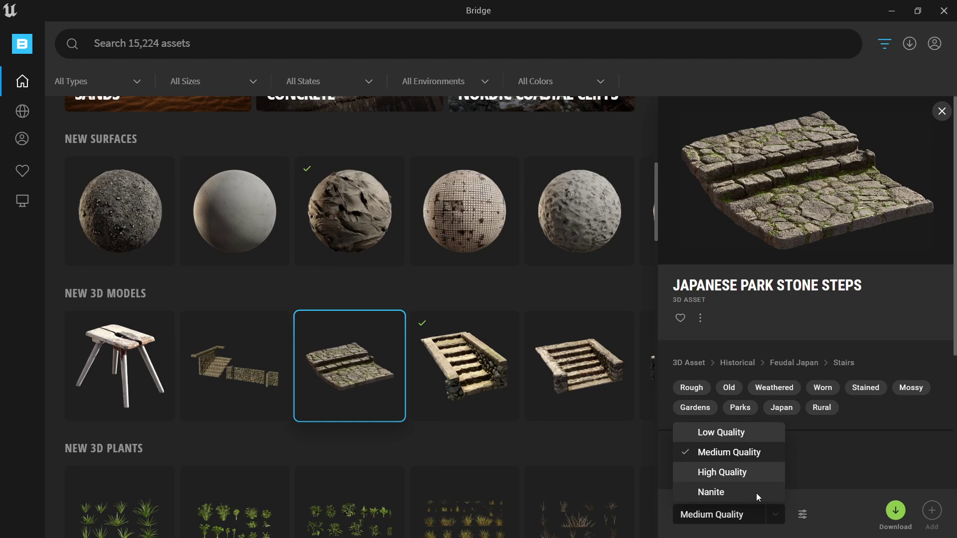
click(841, 503)
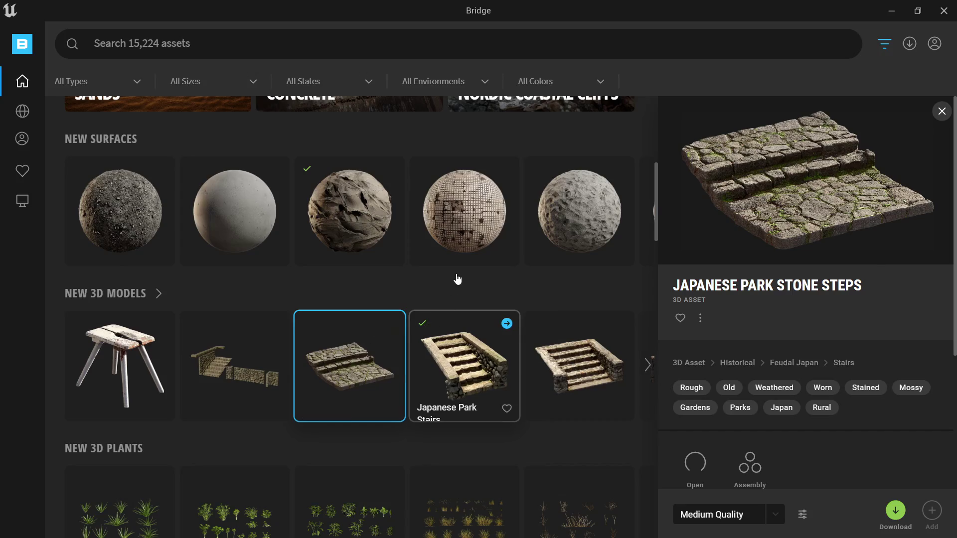
Step: Place the Massive Nordic Coastal Cliff mesh from its folder into the beach level
key(alt+Tab)
mouse_move(457, 272)
right_down()
mouse_move(419, 284)
mouse_move(415, 58)
right_up()
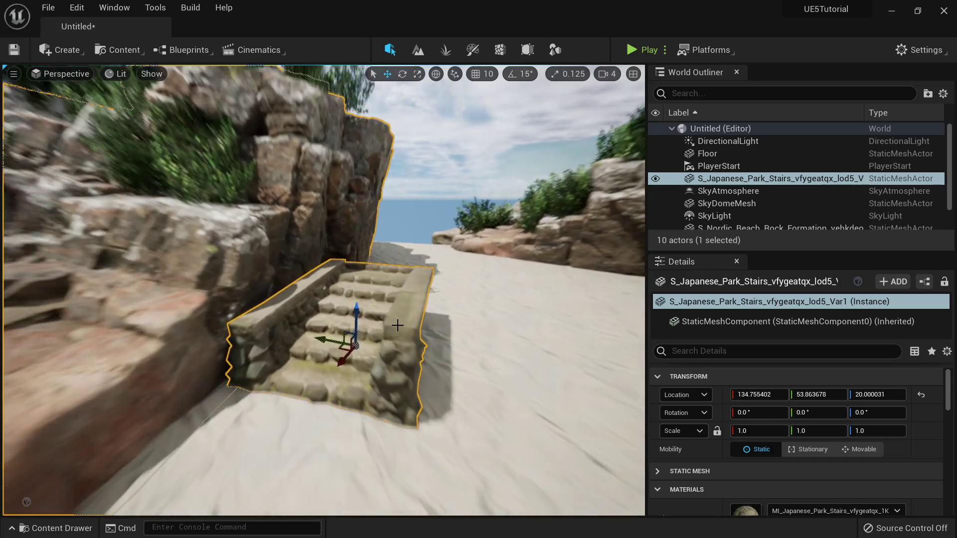
right_drag(452, 289, 464, 295)
key(ctrl+space)
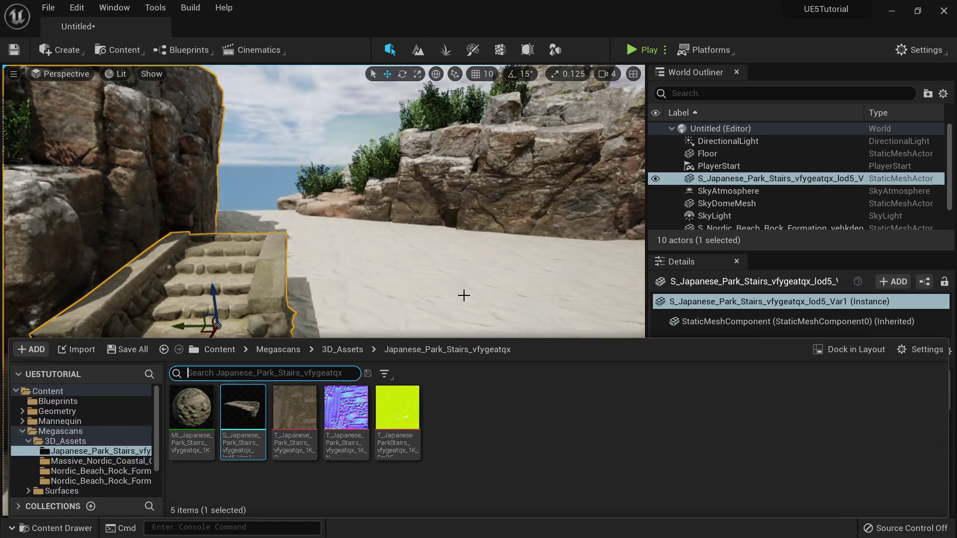
click(79, 462)
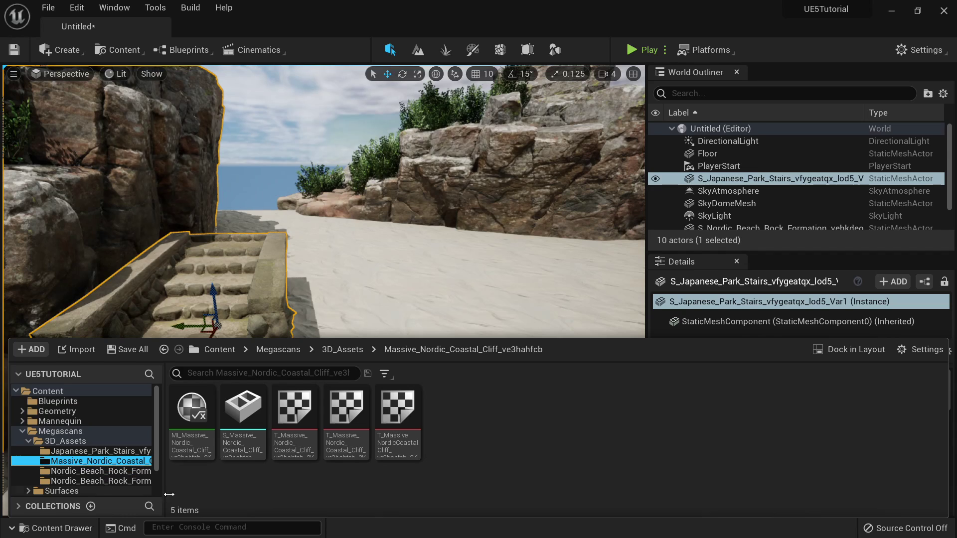
mouse_move(242, 418)
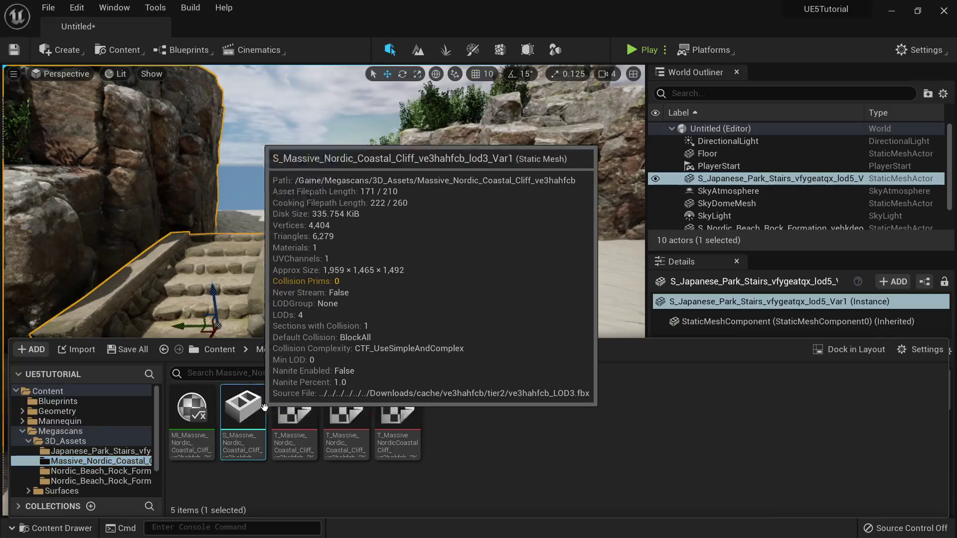
drag(246, 415, 461, 265)
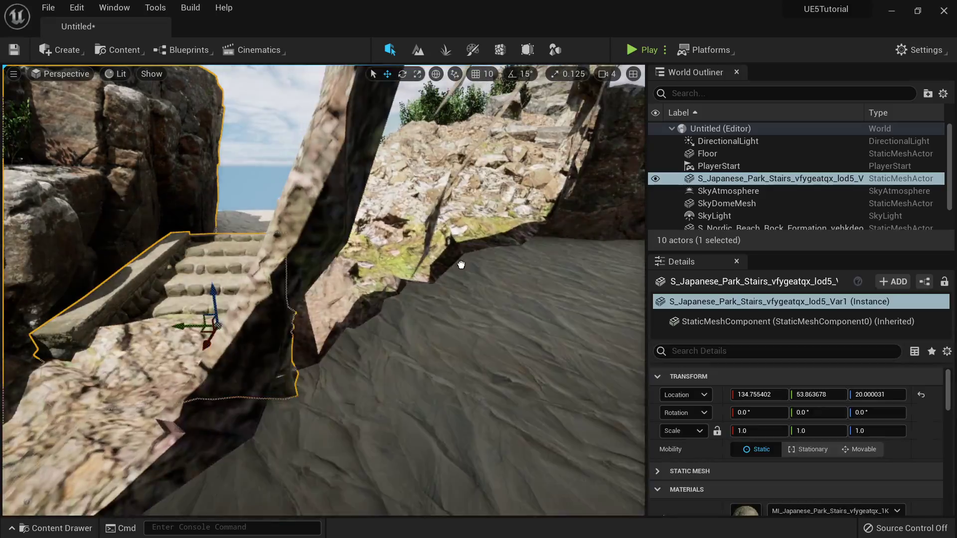
right_drag(460, 265, 460, 265)
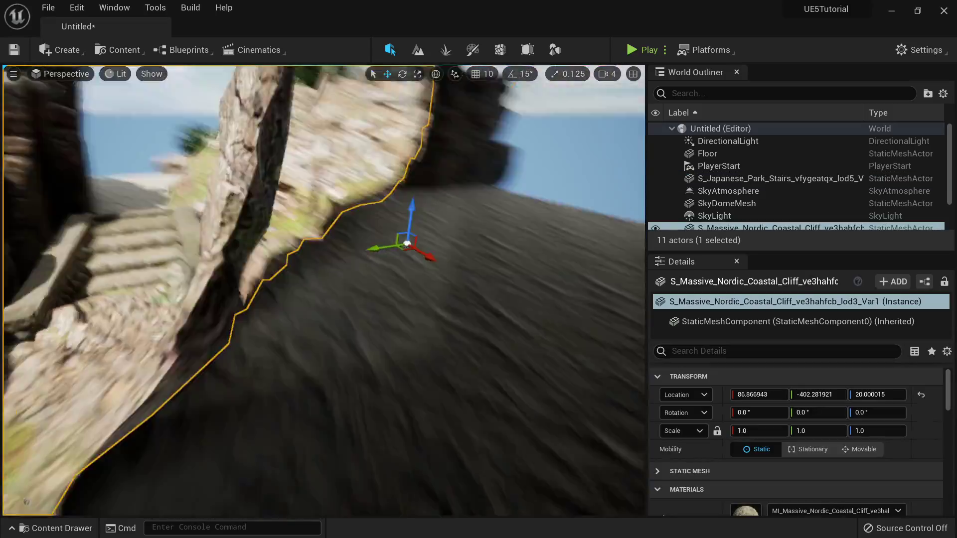
Step: Move the cliff to expose more beach floor, checking it in wireframe
key(alt+2)
key(alt+4)
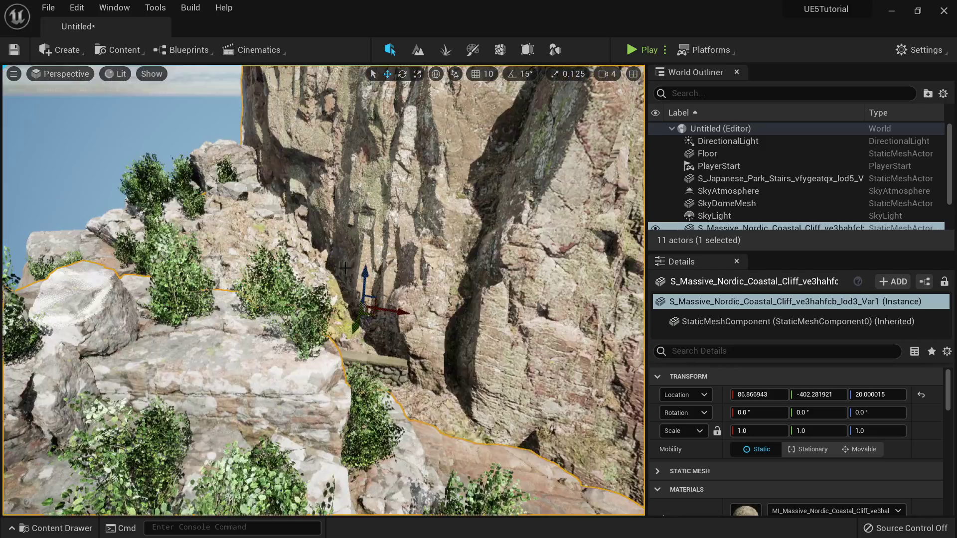
right_drag(344, 345, 343, 345)
drag(343, 345, 362, 268)
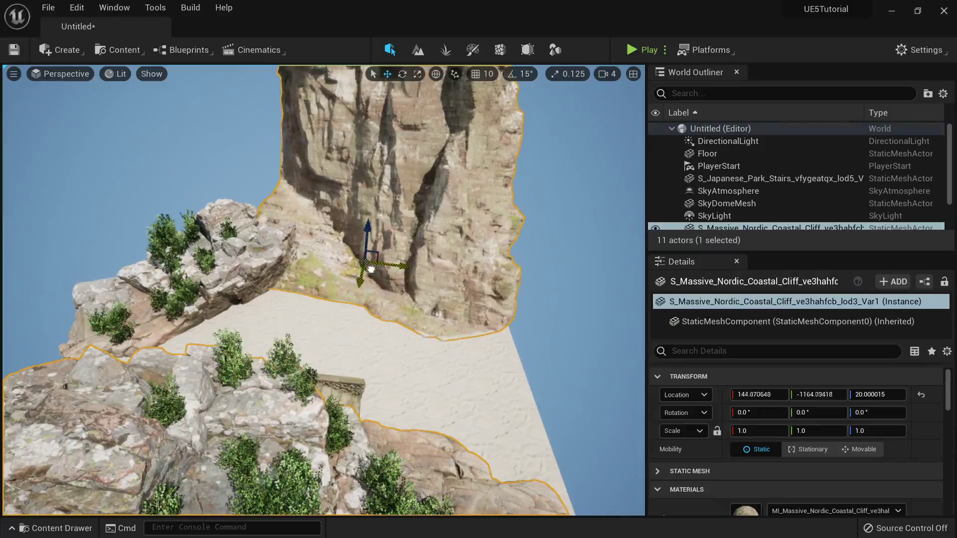
key(Escape)
right_drag(363, 268, 379, 297)
Step: Inspect the cliff face in unlit, wireframe and lit view modes
key(alt+3)
key(alt+2)
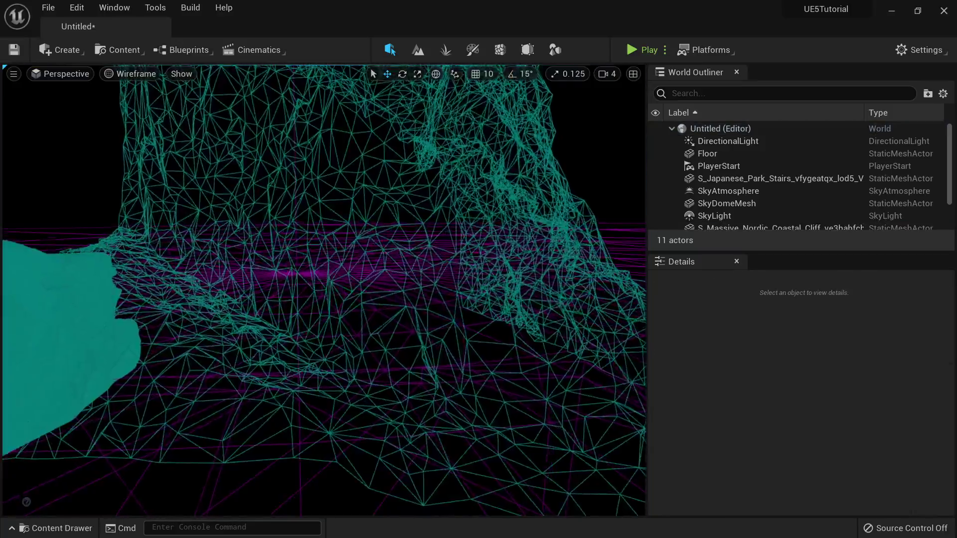
key(alt+4)
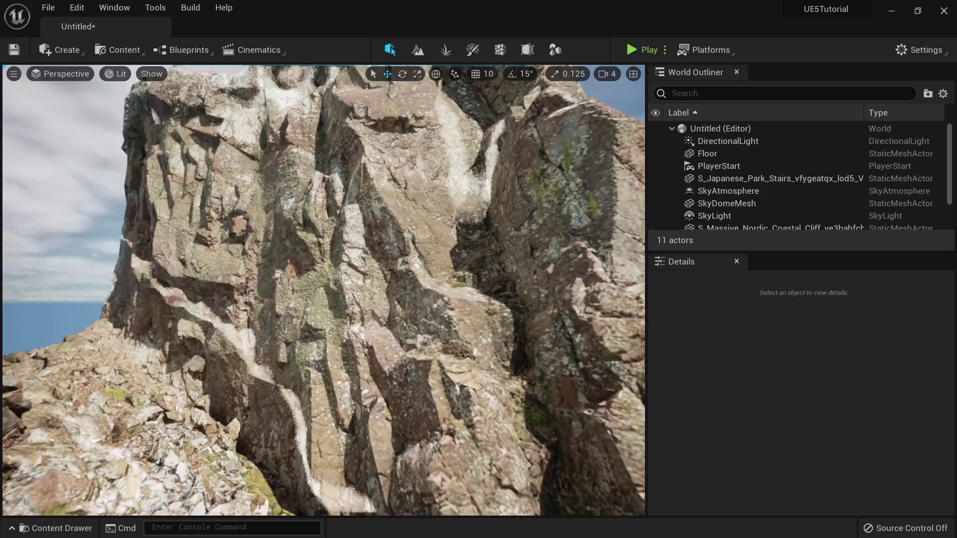
right_drag(418, 233, 417, 234)
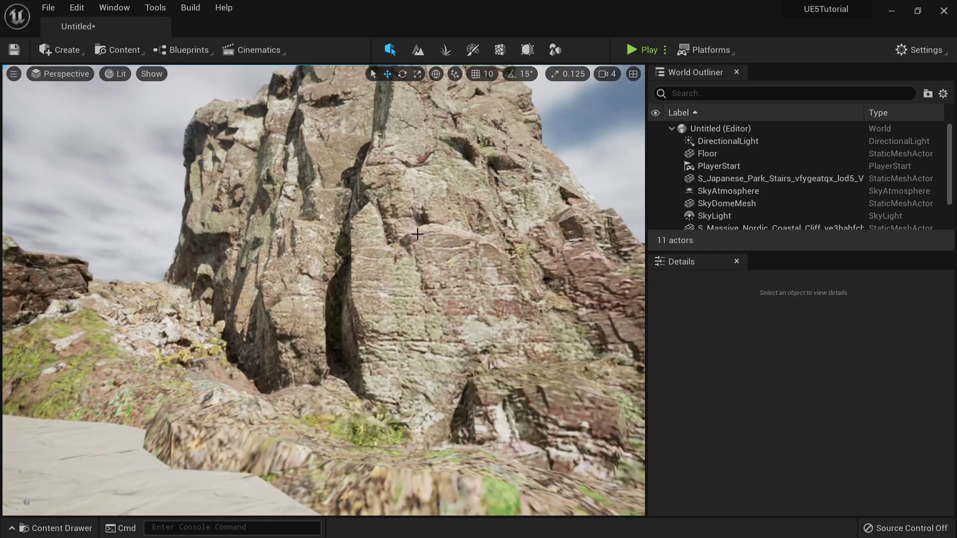
click(346, 263)
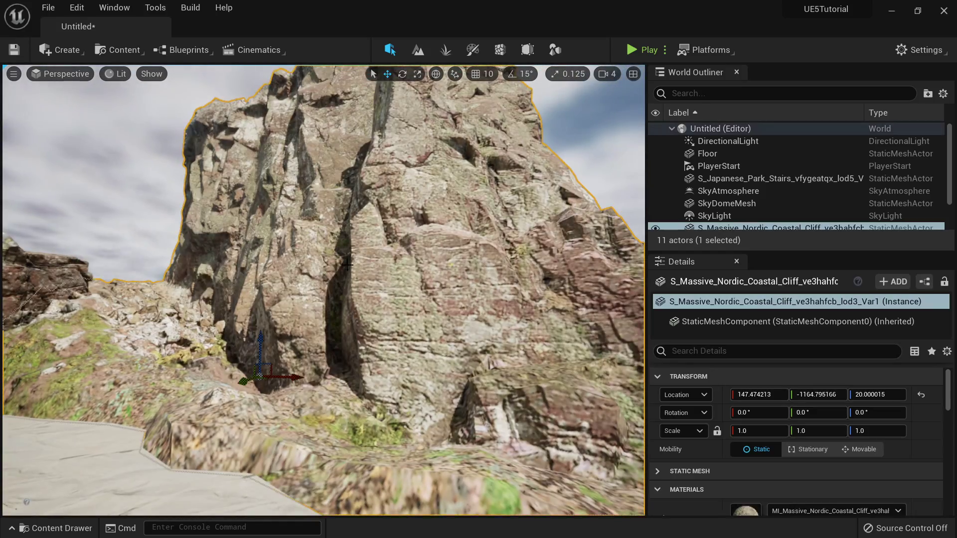
right_drag(364, 292, 364, 291)
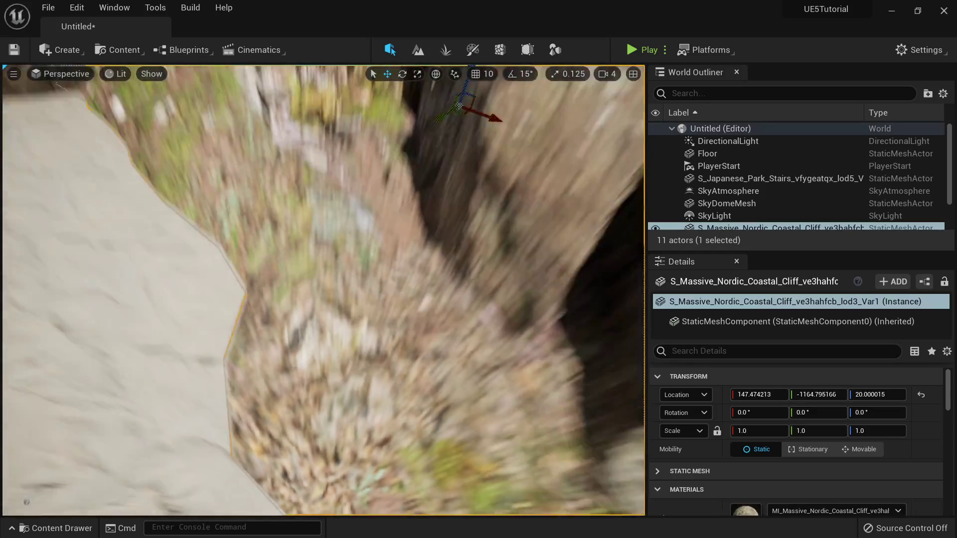
key(Escape)
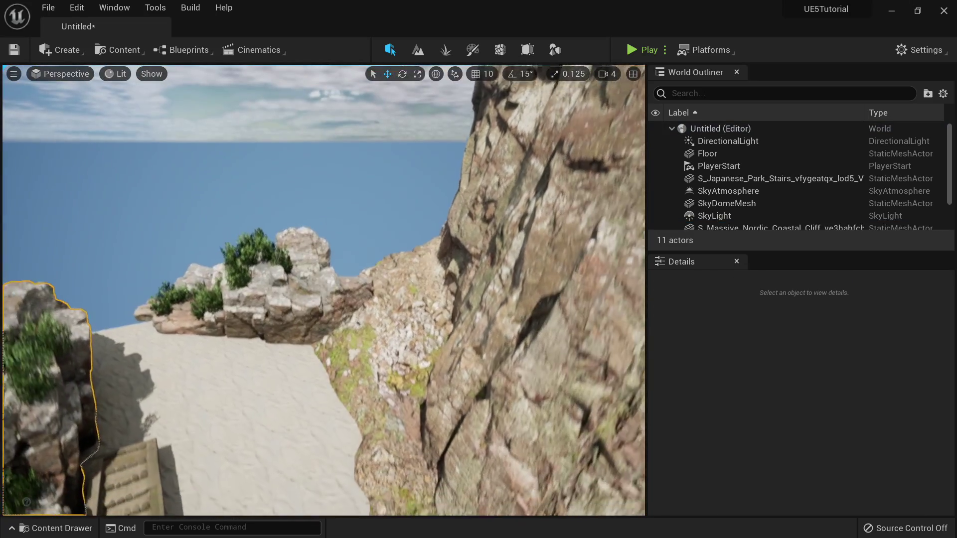
right_drag(362, 315, 362, 315)
Step: Drag a Nordic Beach Rock Formation mesh from its folder into the level
key(ctrl+space)
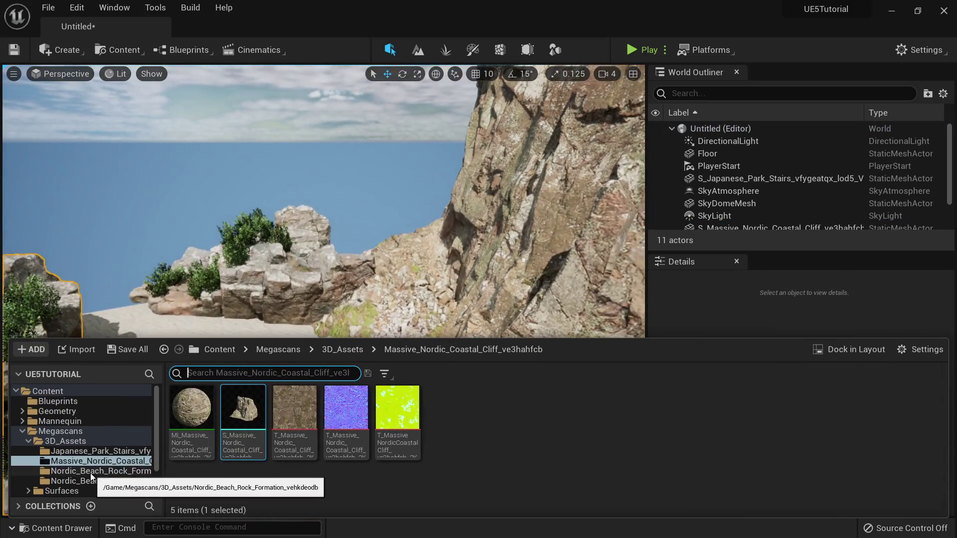
click(90, 472)
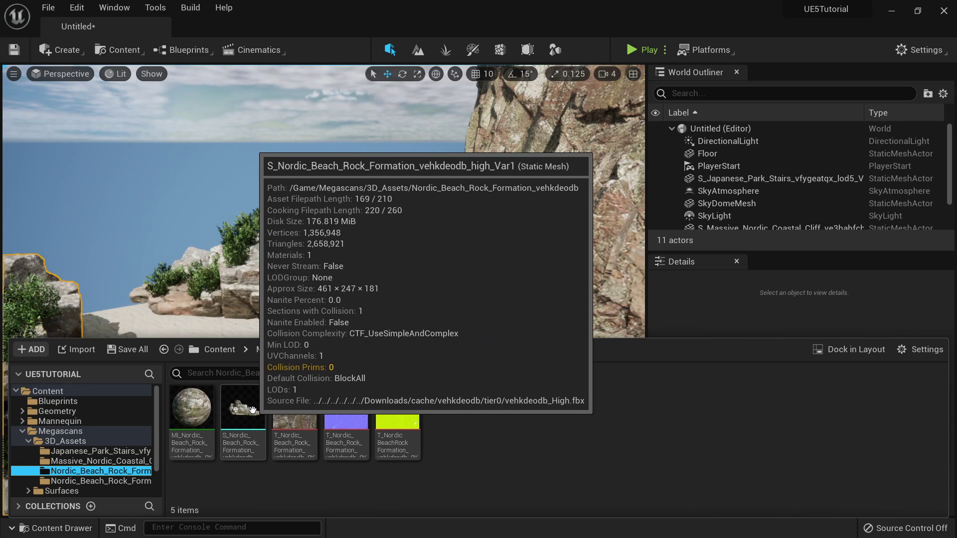
drag(251, 409, 163, 307)
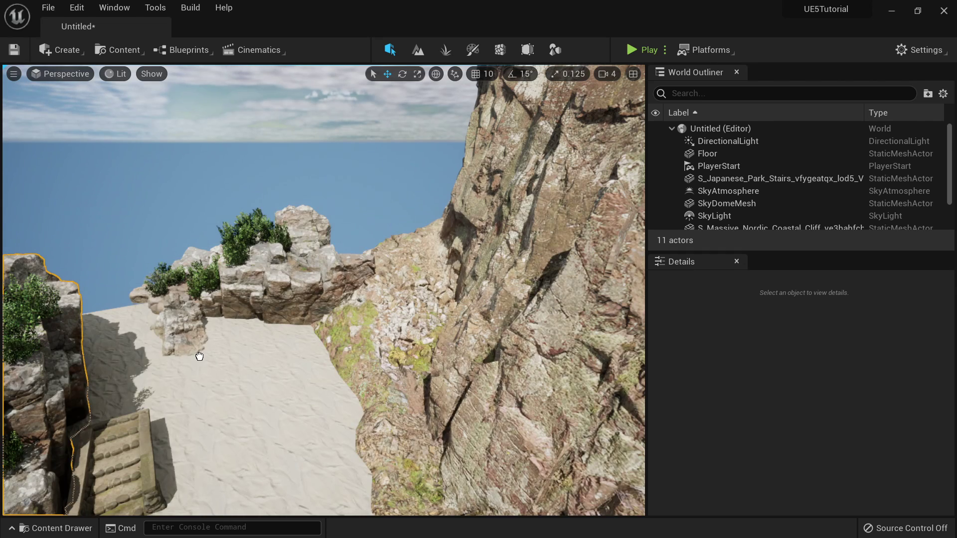
Step: Place the beach rock, shrink it and rotate it to about -119°
mouse_move(199, 356)
mouse_down()
mouse_move(212, 365)
mouse_move(247, 314)
mouse_up()
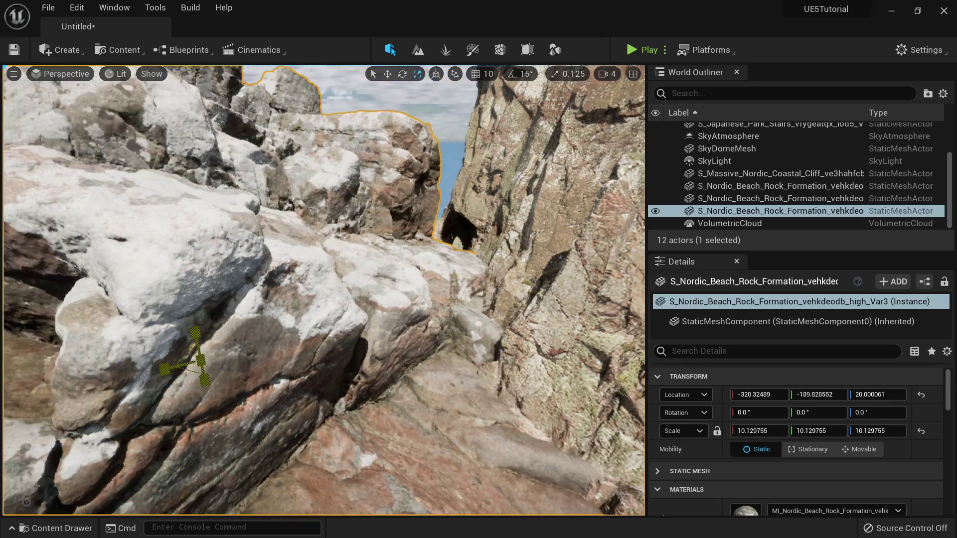
drag(201, 360, 196, 365)
scroll(252, 363, down, 6)
key(e)
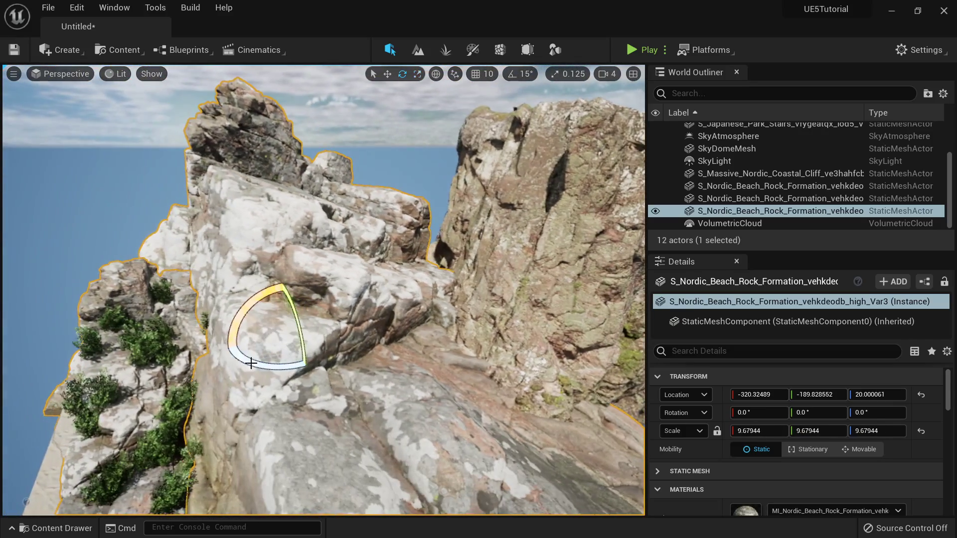
drag(278, 366, 225, 351)
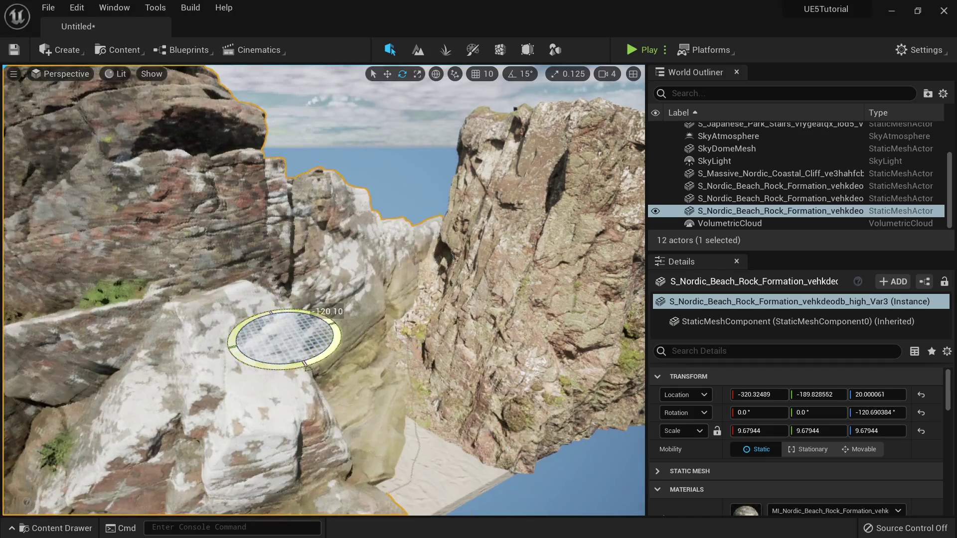
key(w)
Step: Move the rock beside the sandy path, checking it in wireframe view
right_drag(224, 351, 247, 388)
key(alt+2)
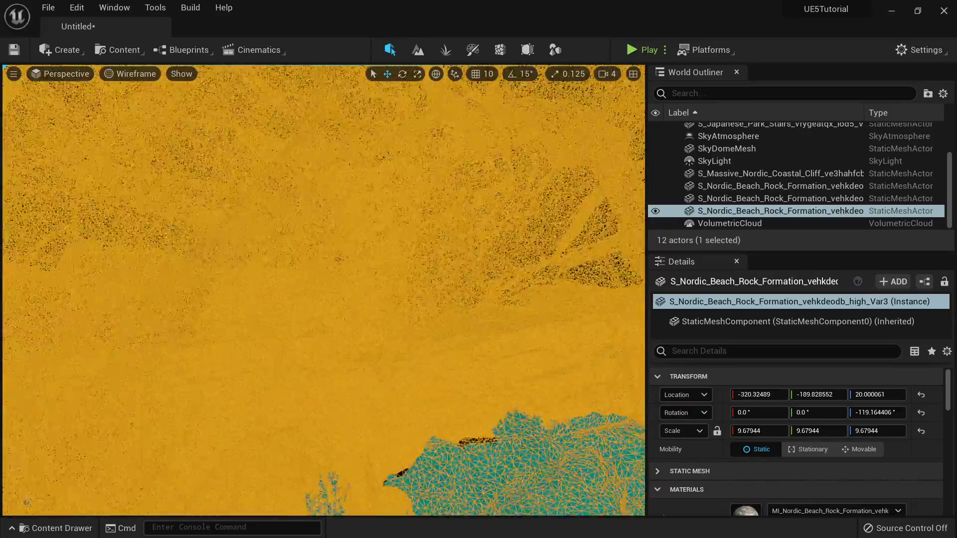
right_drag(350, 392, 348, 392)
key(alt+4)
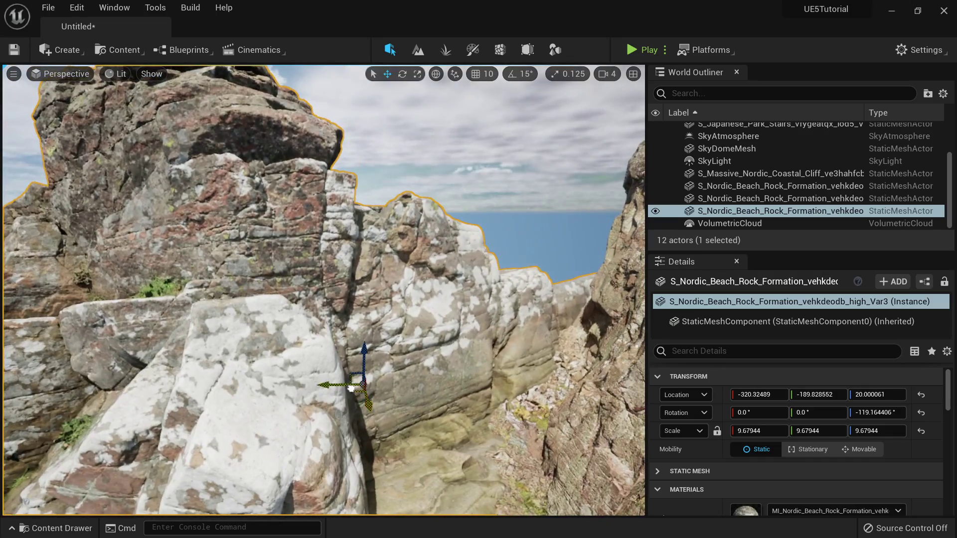
drag(351, 388, 271, 296)
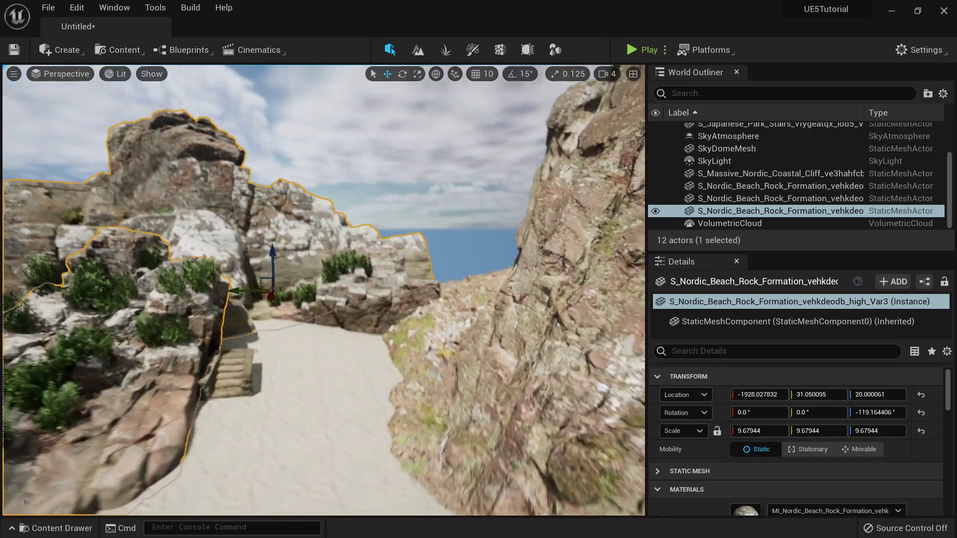
right_drag(322, 291, 323, 292)
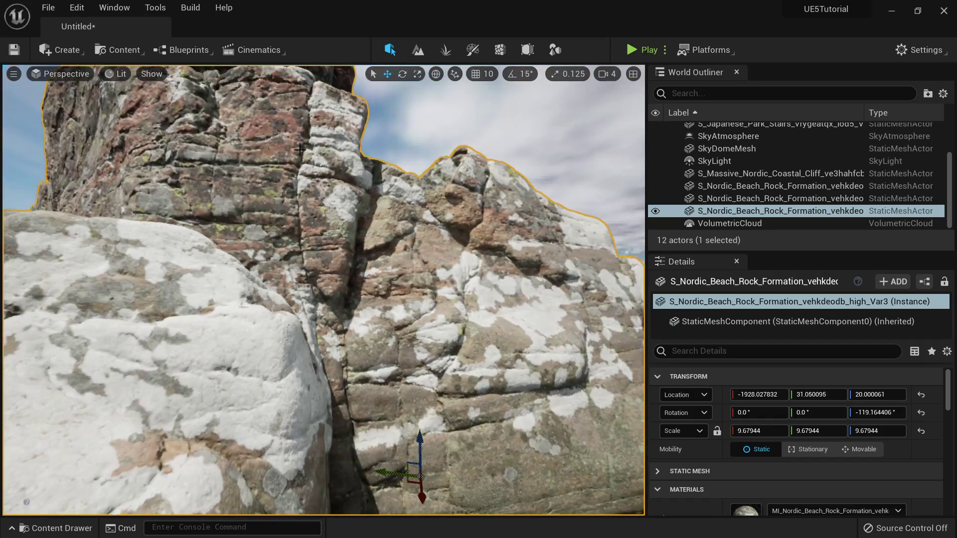
Step: Inspect the rock's 8K albedo texture in the texture viewer, then close it
key(ctrl+space)
mouse_move(294, 409)
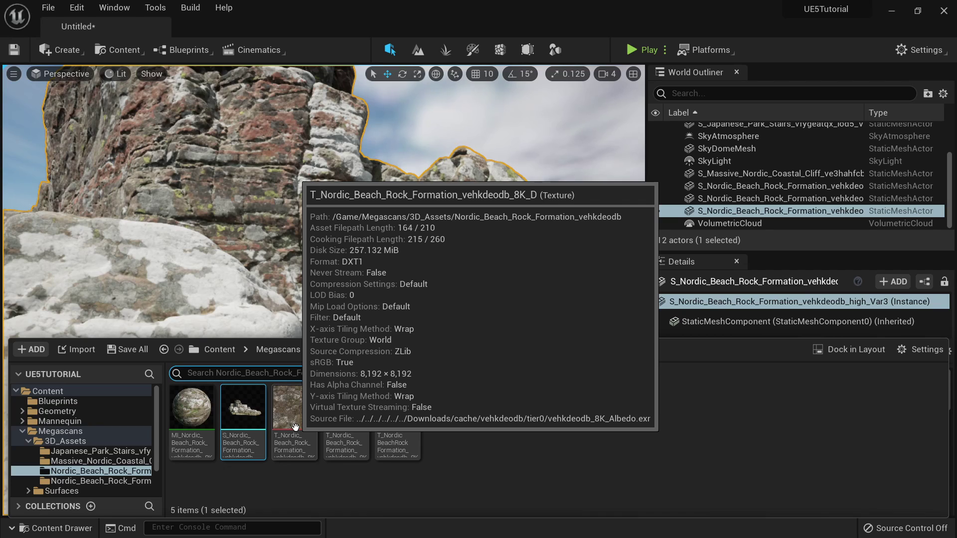
double_click(297, 428)
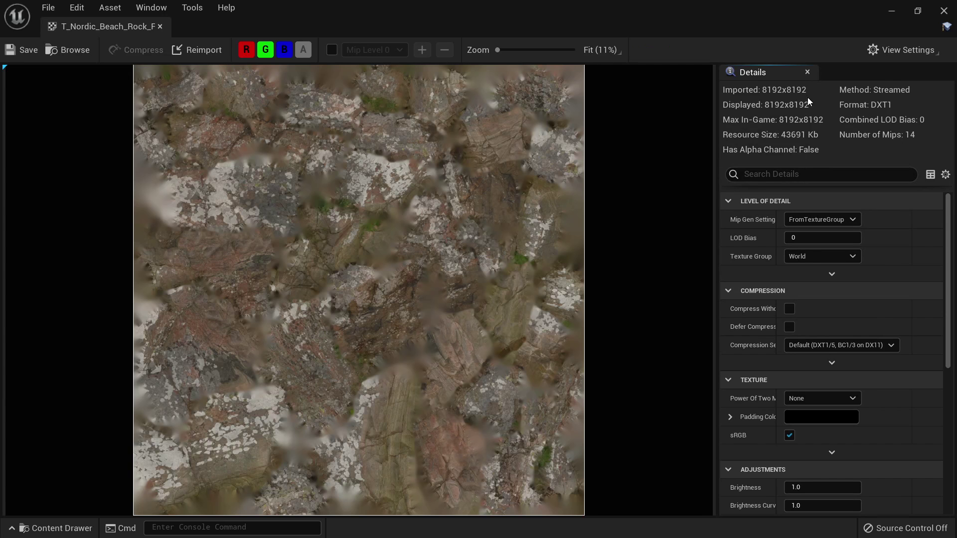
click(161, 27)
Step: Fly along the sandy path and select the third Nordic beach rock formation
drag(271, 324, 271, 404)
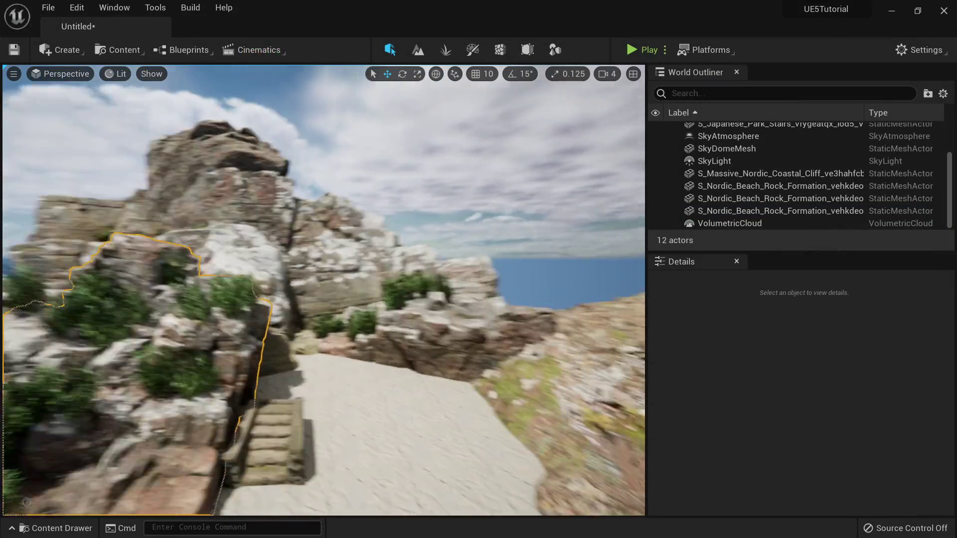
right_drag(324, 290, 323, 290)
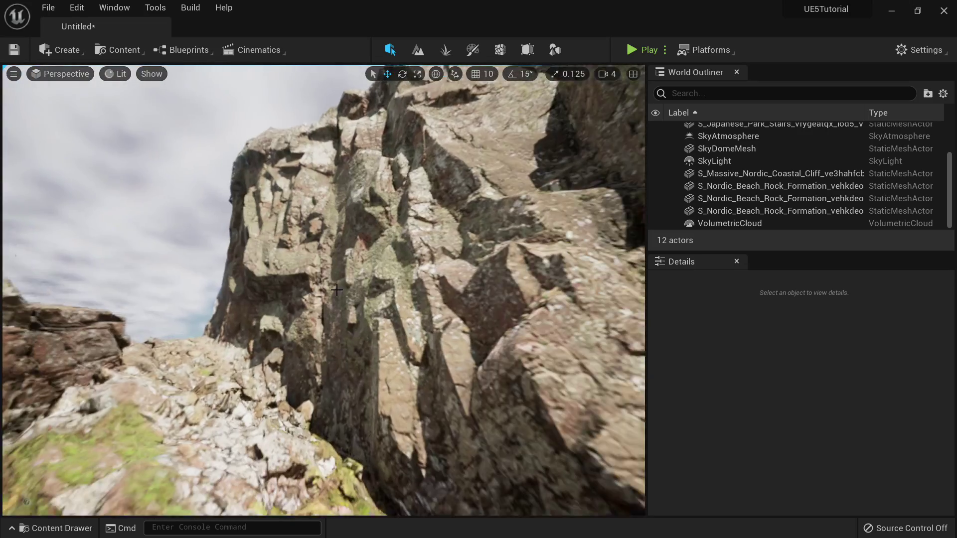
click(449, 224)
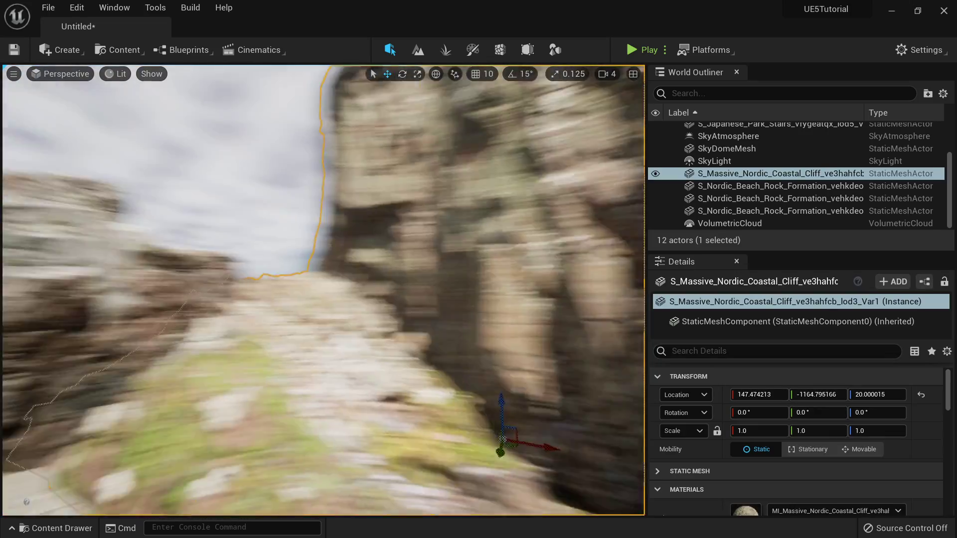
right_drag(323, 290, 321, 300)
click(322, 290)
Step: Nudge the rock further along the path in wireframe view, then show its asset folder
key(alt+2)
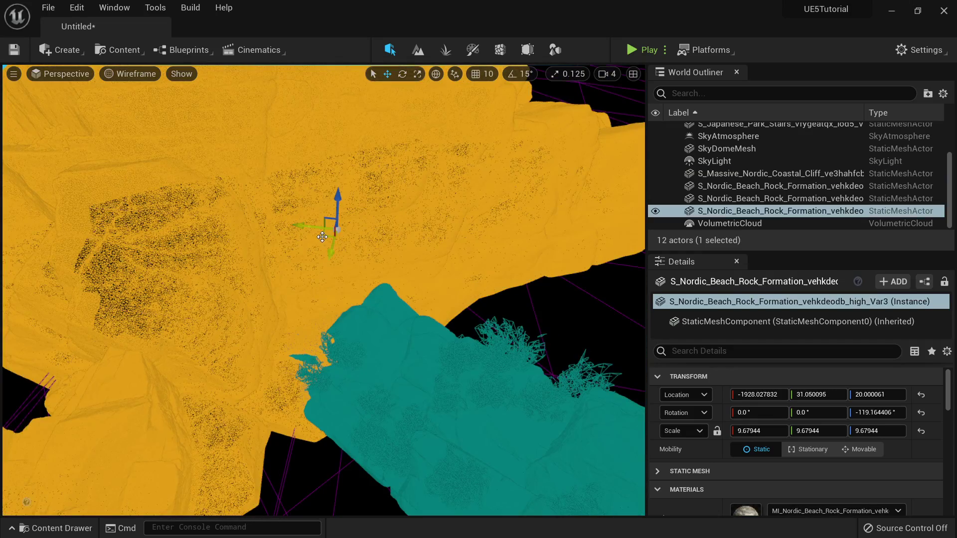
shift+drag(324, 241, 324, 241)
key(alt+4)
right_drag(323, 290, 339, 285)
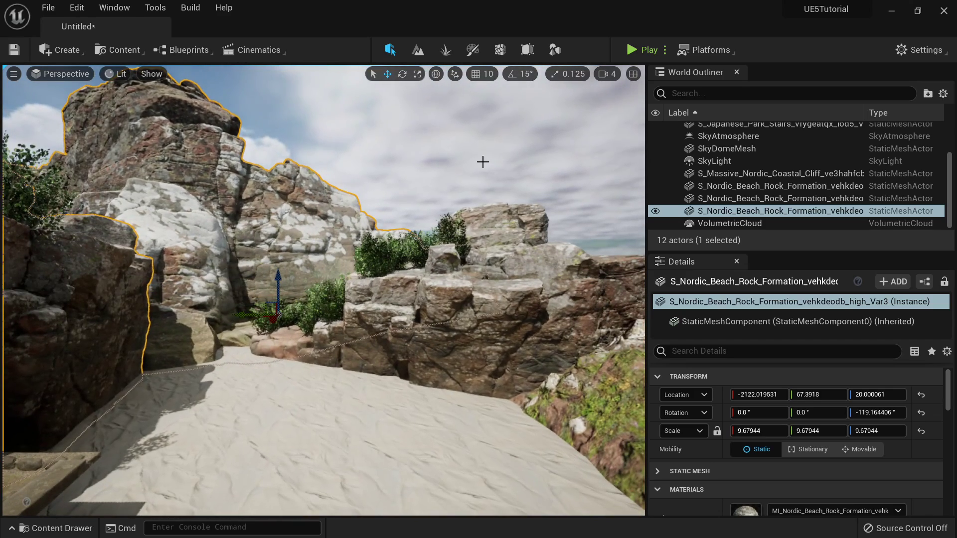
right_drag(411, 257, 347, 237)
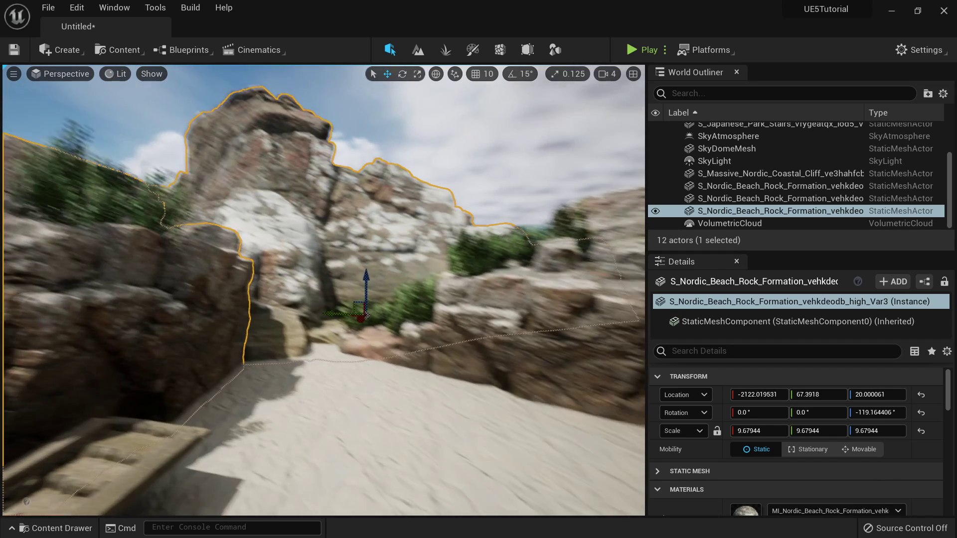
key(ctrl+space)
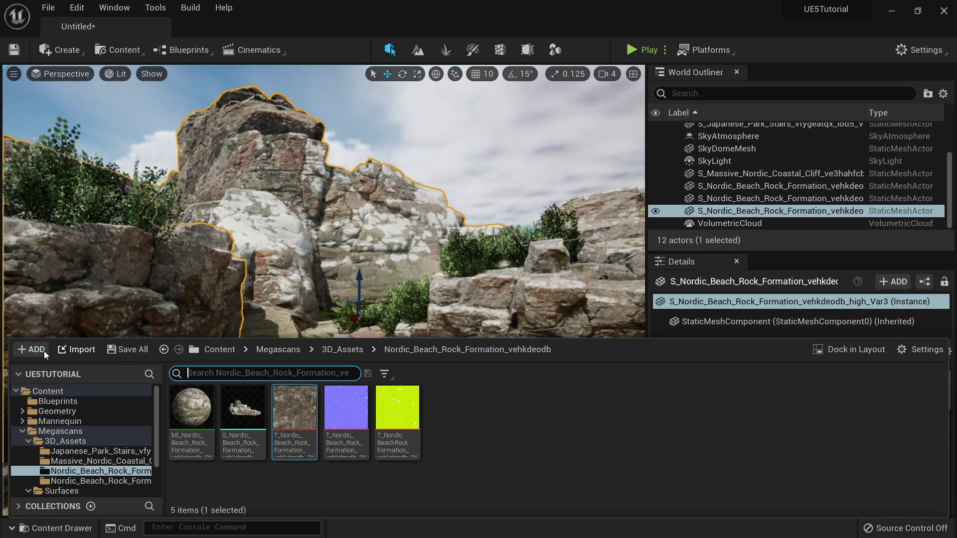
Step: Download Japanese Park Stone Steps through Add Quixel Content in Bridge
click(44, 350)
click(138, 159)
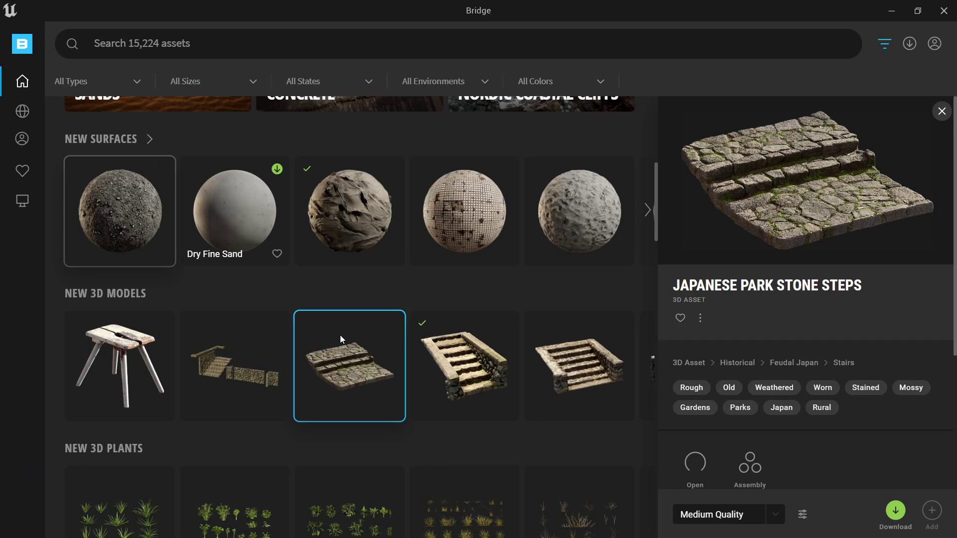
scroll(340, 338, down, 2)
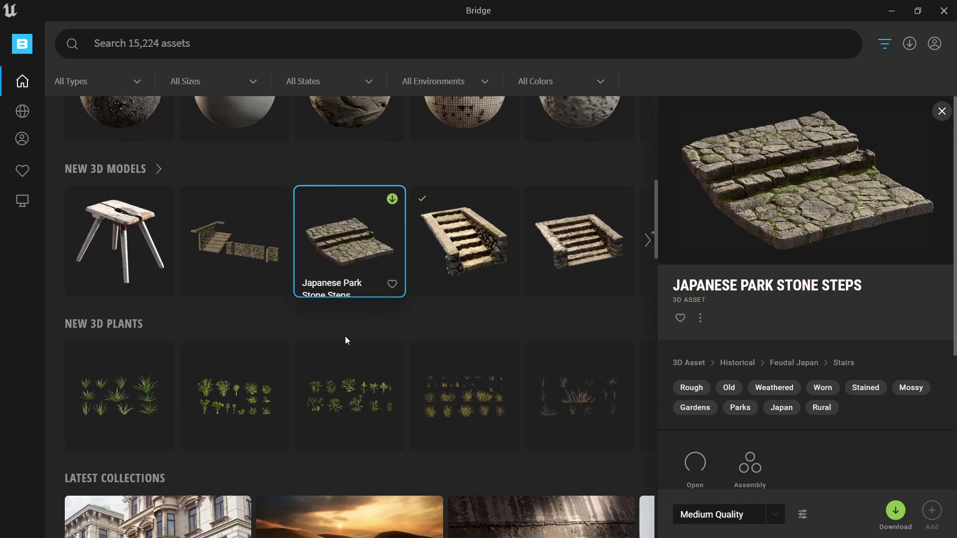
click(888, 511)
scroll(404, 265, up, 2)
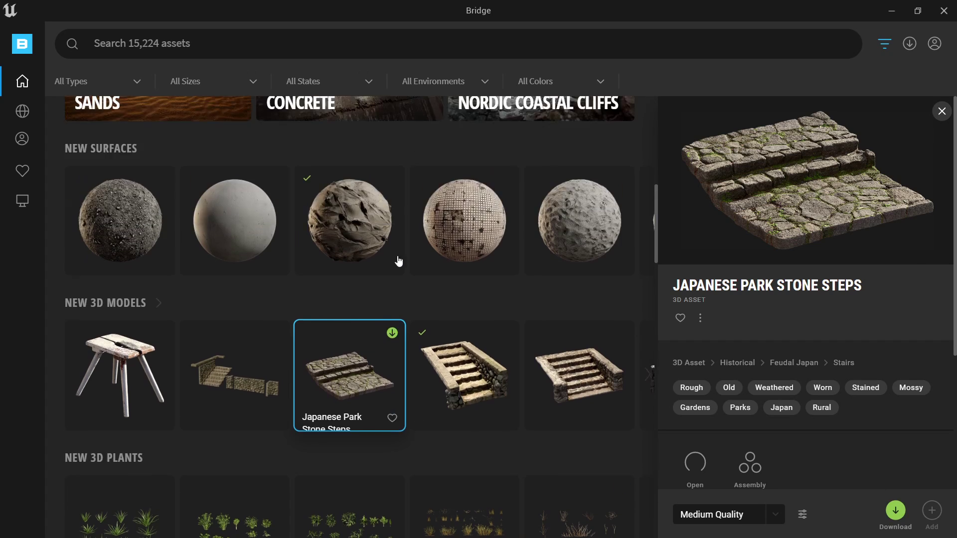
scroll(399, 260, up, 3)
scroll(291, 273, down, 5)
scroll(374, 343, down, 6)
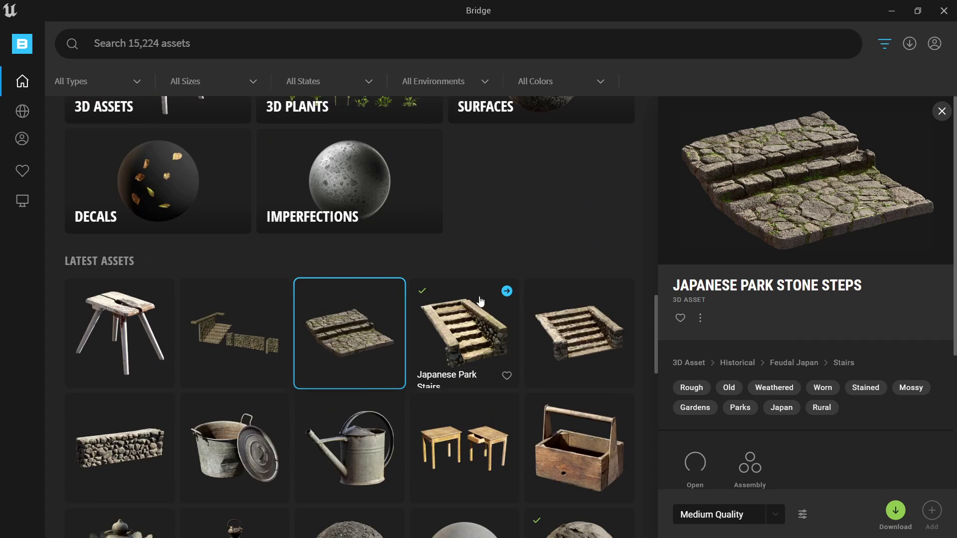
scroll(479, 301, down, 5)
scroll(480, 314, down, 5)
scroll(484, 345, up, 7)
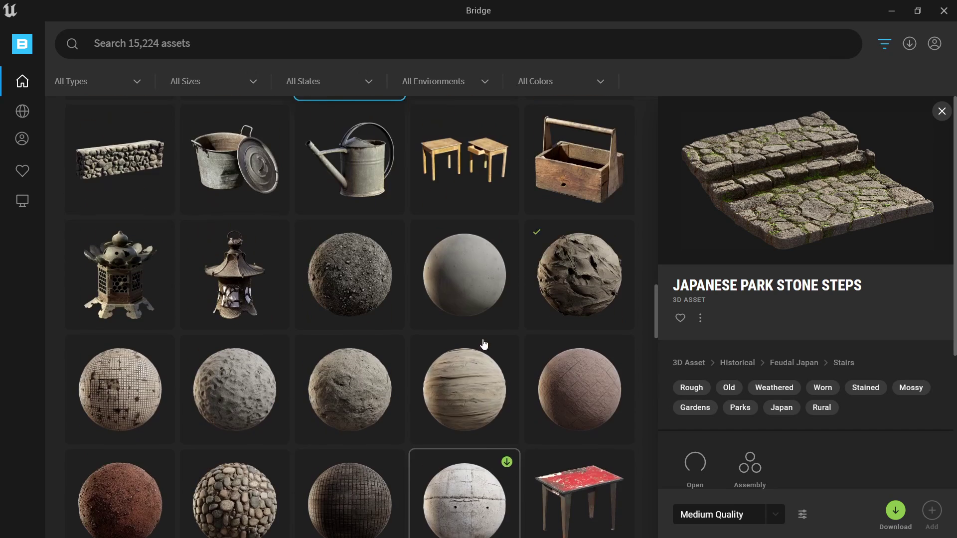
scroll(348, 320, up, 1)
scroll(336, 315, up, 3)
scroll(345, 306, up, 3)
scroll(345, 308, up, 3)
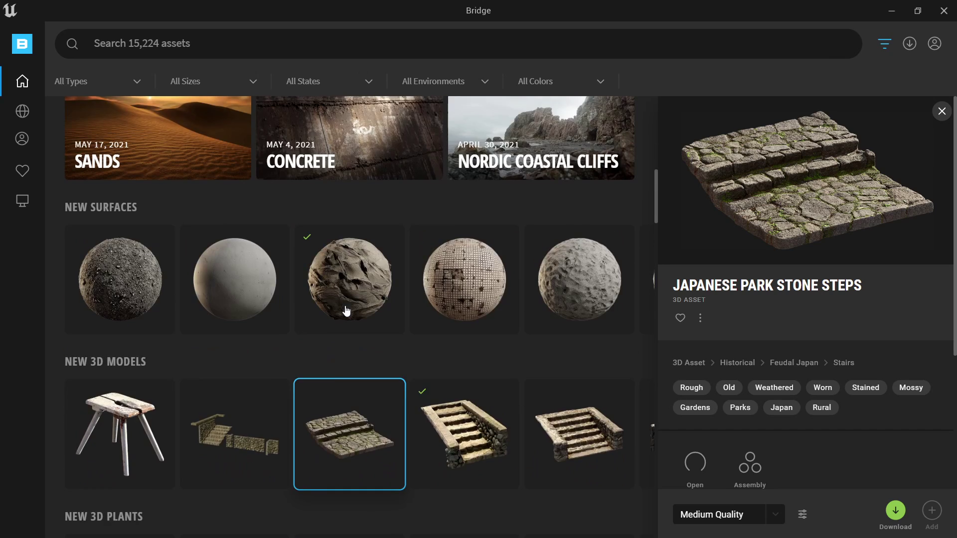
scroll(345, 311, up, 1)
scroll(366, 312, down, 3)
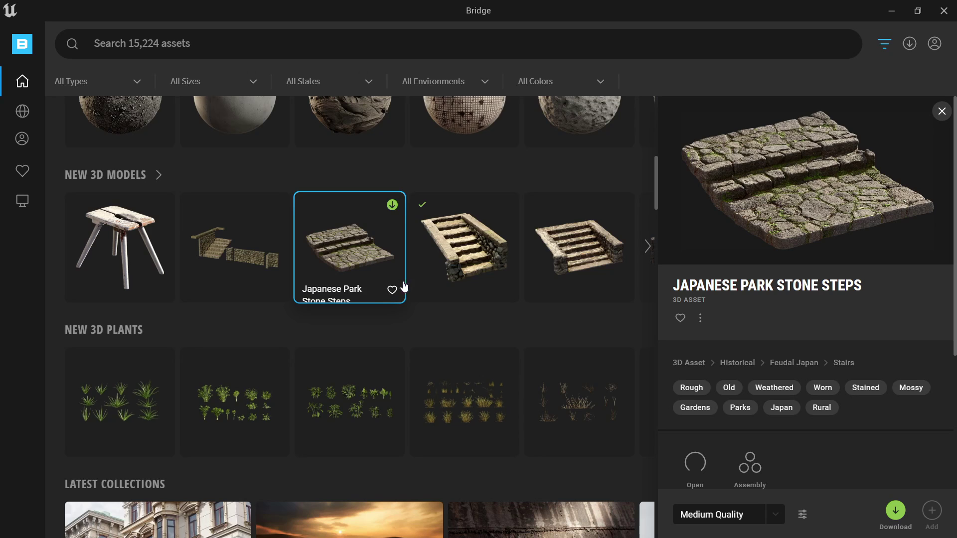
scroll(403, 286, up, 4)
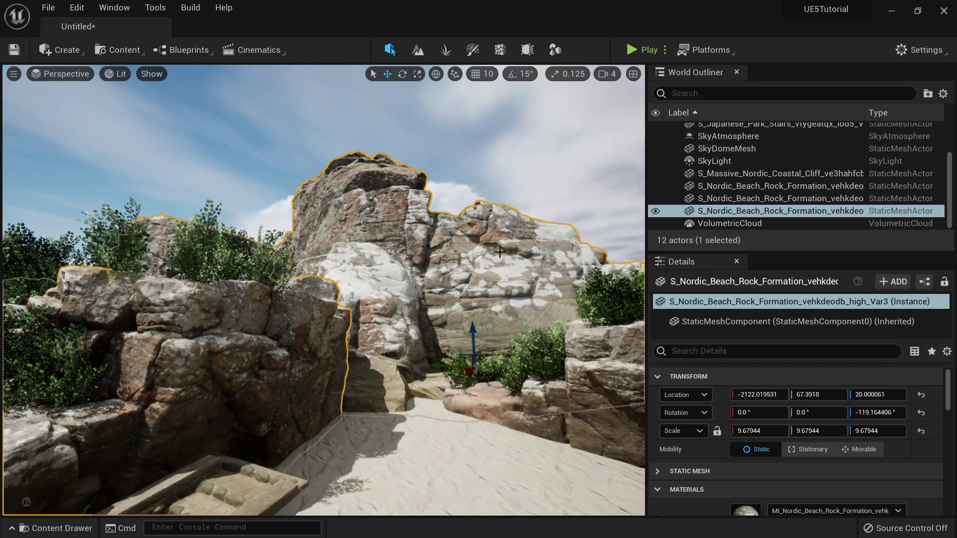
Step: Select SkyDomeMesh in the World Outliner, replacing the third Nordic rock formation selection
click(459, 173)
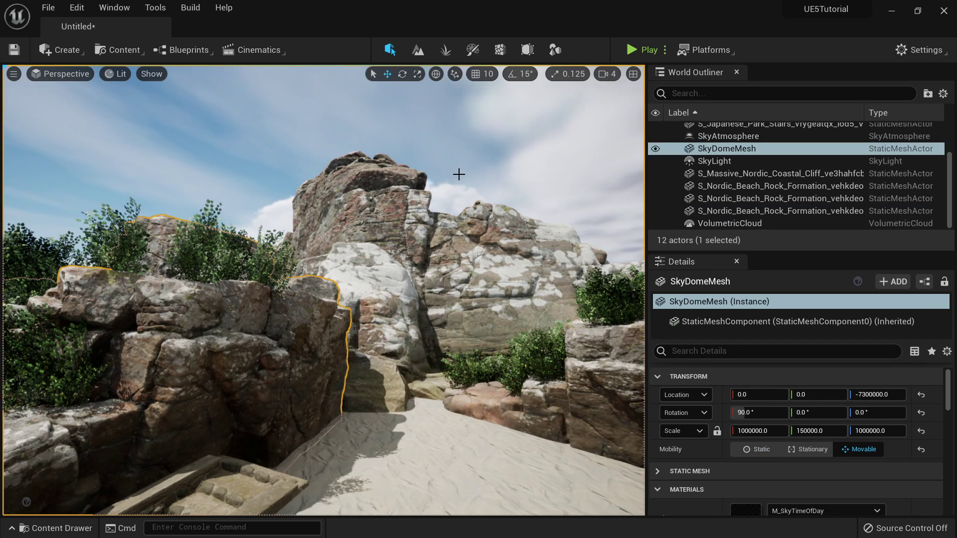